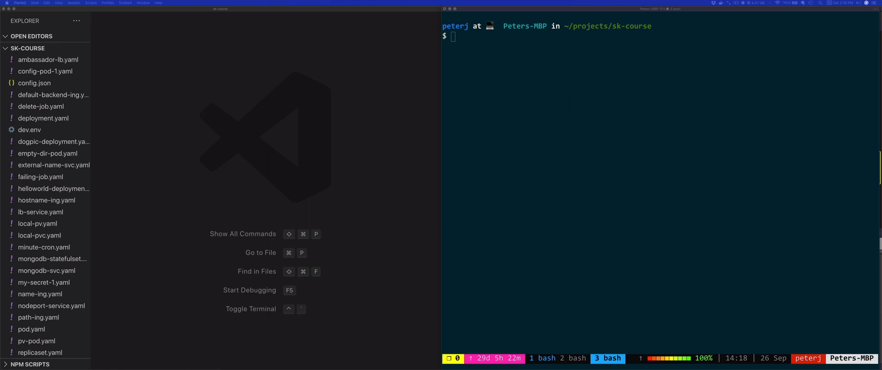
Create pod-reader-role.yaml and paste a Role named pod-reader allowing list on pods.
click(201, 189)
mouse_move(46, 206)
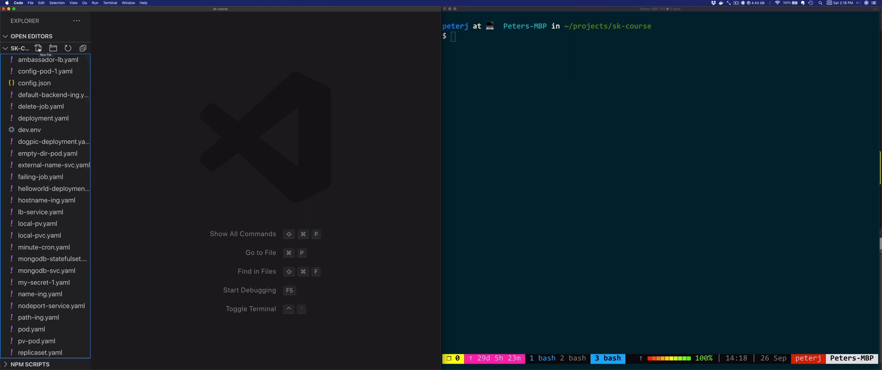
click(38, 49)
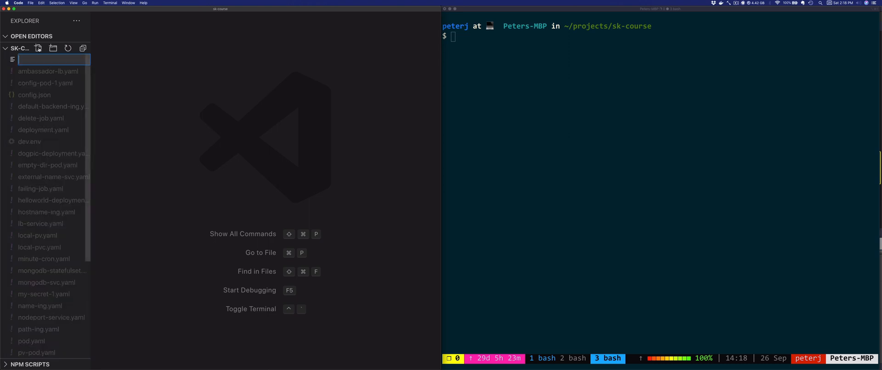
text(p)
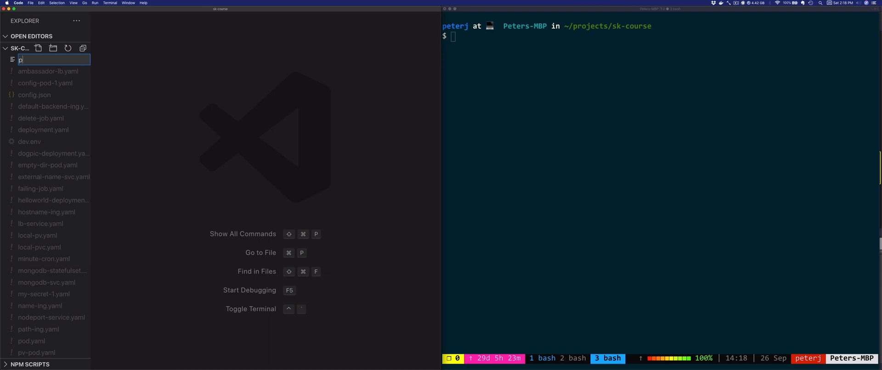
text(od-reader-role.ya)
text(ml)
key(Return)
click(167, 111)
text(apiVersion: rbac.authorization.k8s.io/v1 kind: Role metadata:   namespace: default   name: pod-reader rules:   - apiGroups: [""]     resources: ["pods"]     verbs: ["list"])
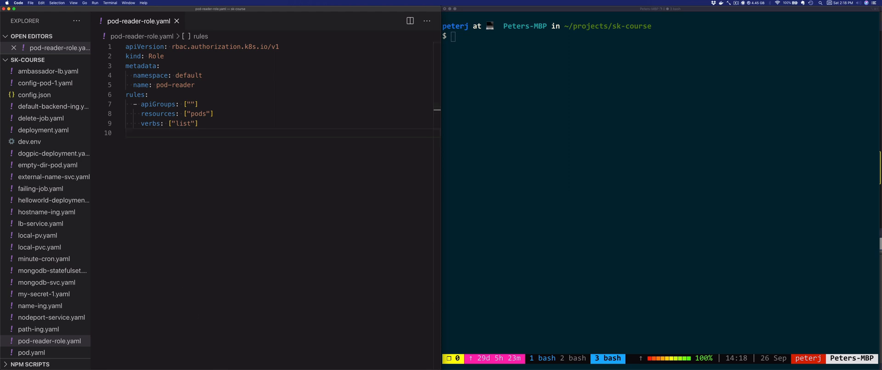
Run kubectl api-resources -o wide in the terminal after noting the apiGroups rule line.
click(109, 104)
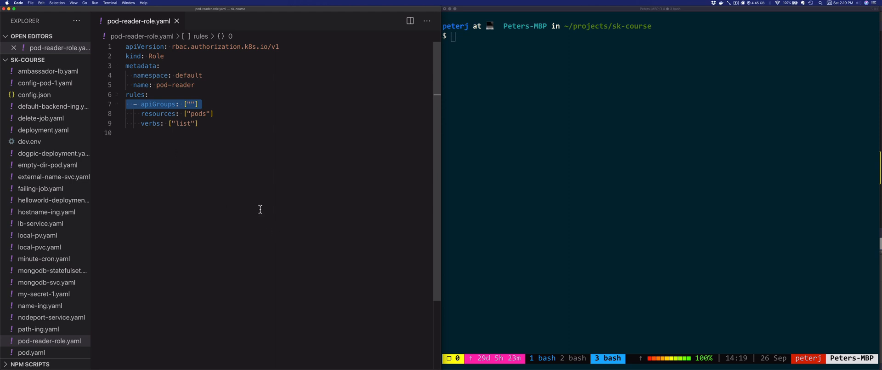
click(531, 114)
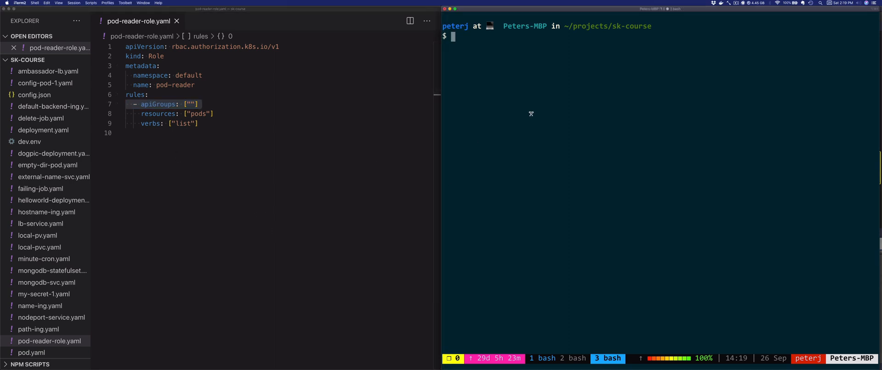
text(kubectl)
text( api)
text(-resources -o w)
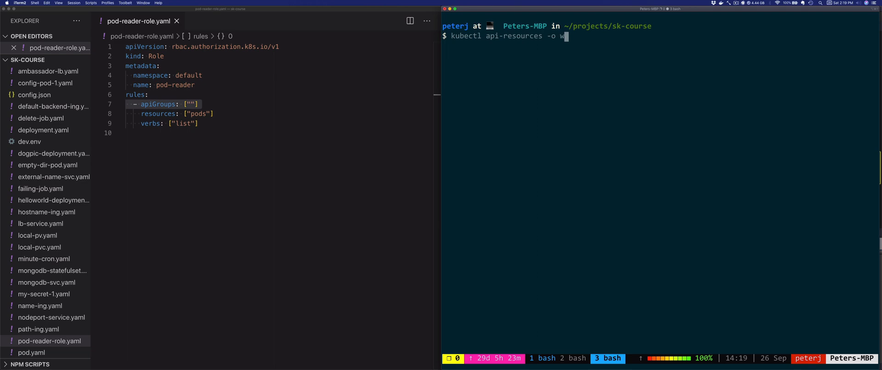
text(ide)
key(Return)
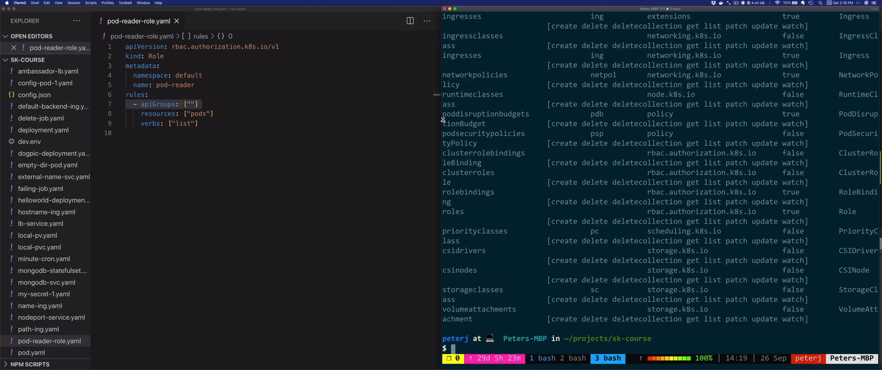
Widen the terminal pane and point out the APIGROUP column and the deployments row.
drag(442, 119, 55, 119)
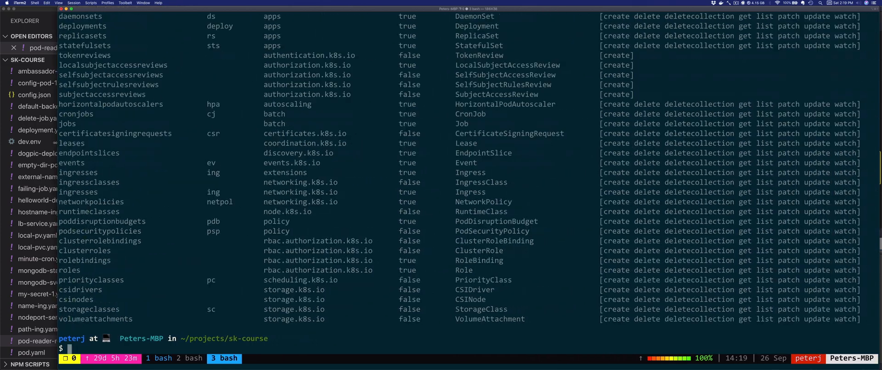
scroll(262, 174, up, 5)
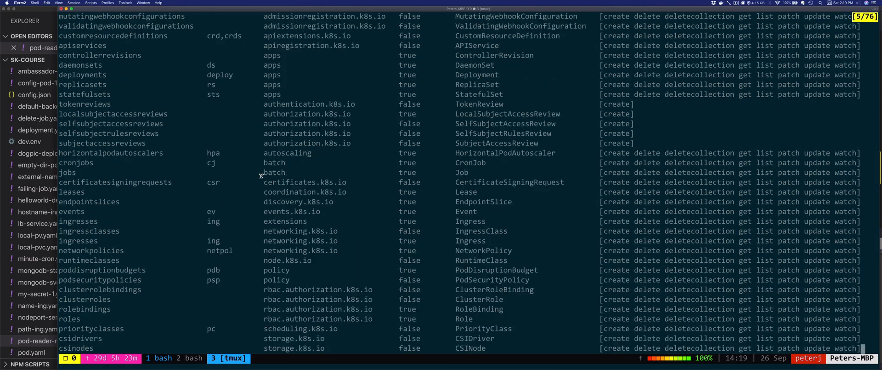
scroll(261, 173, up, 5)
scroll(262, 174, down, 4)
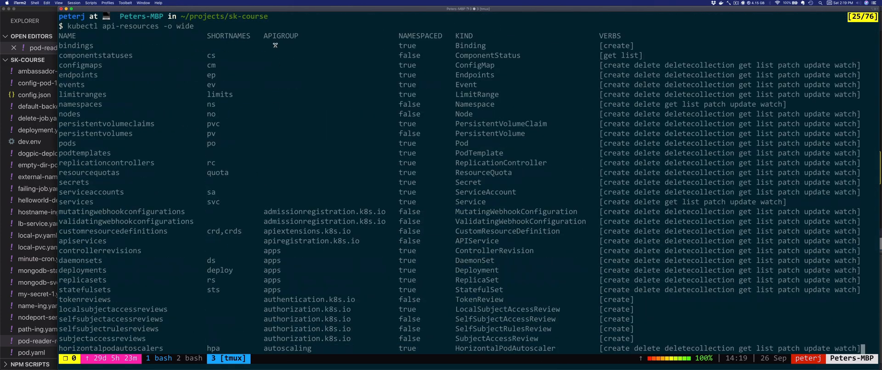
drag(261, 35, 298, 35)
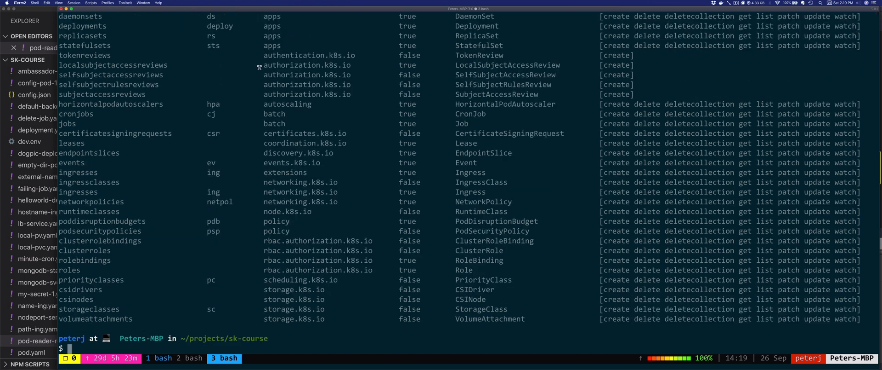
scroll(259, 68, up, 8)
scroll(259, 68, down, 8)
scroll(259, 68, down, 5)
scroll(259, 68, up, 5)
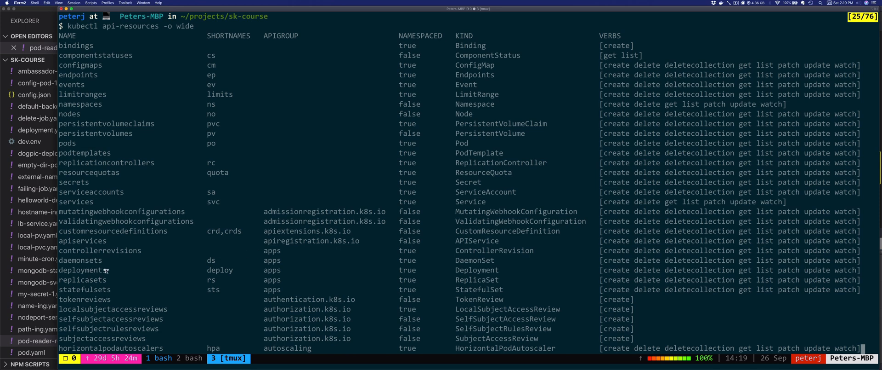
drag(58, 269, 291, 271)
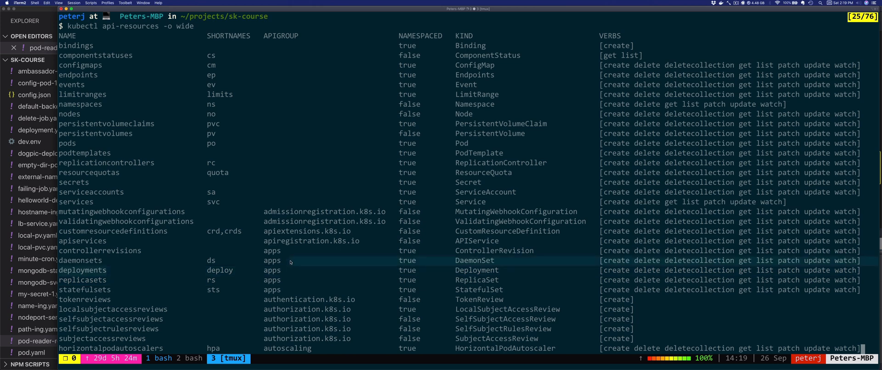
scroll(285, 280, down, 5)
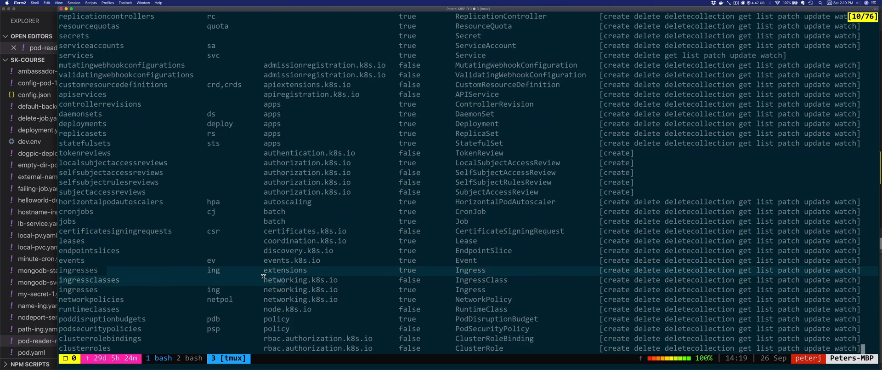
scroll(262, 276, down, 5)
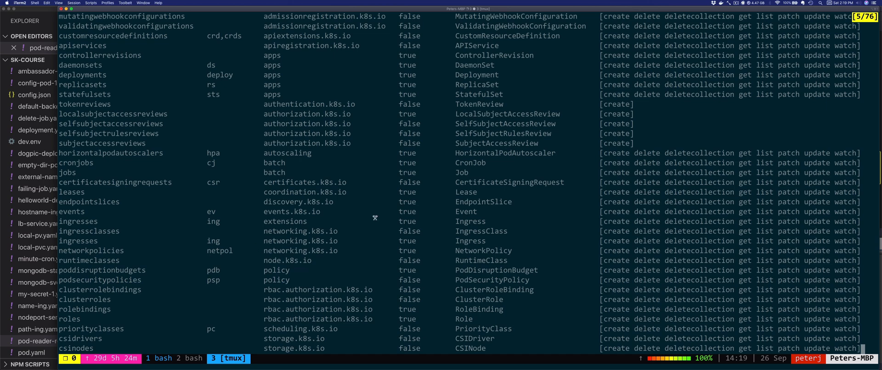
scroll(374, 219, up, 5)
scroll(375, 219, up, 5)
scroll(374, 218, up, 5)
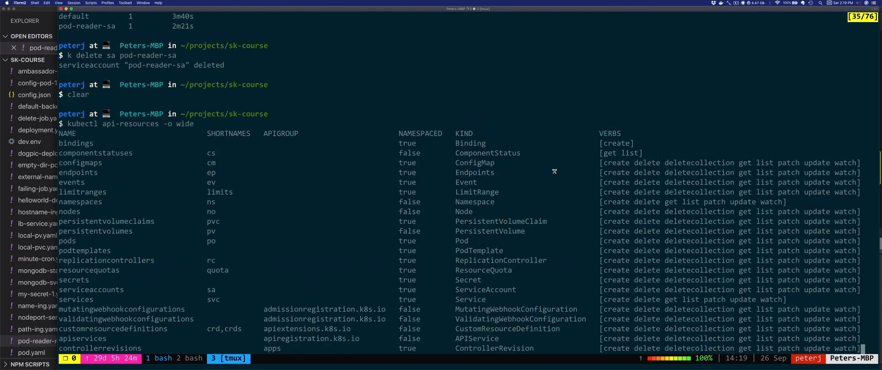
scroll(552, 160, up, 3)
Highlight the VERBS column and services verbs, then restore the split layout and clear the terminal.
drag(600, 84, 645, 85)
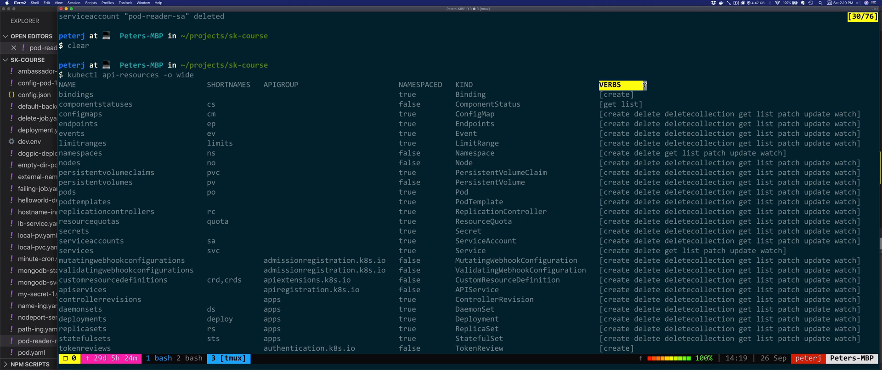
key(Return)
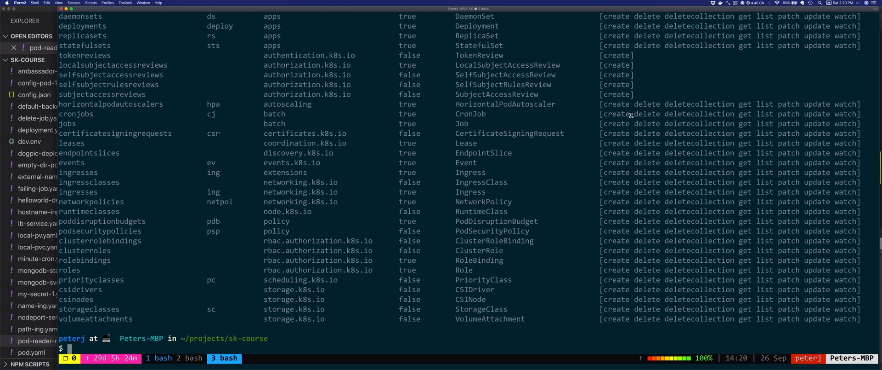
scroll(604, 126, up, 5)
scroll(605, 126, up, 5)
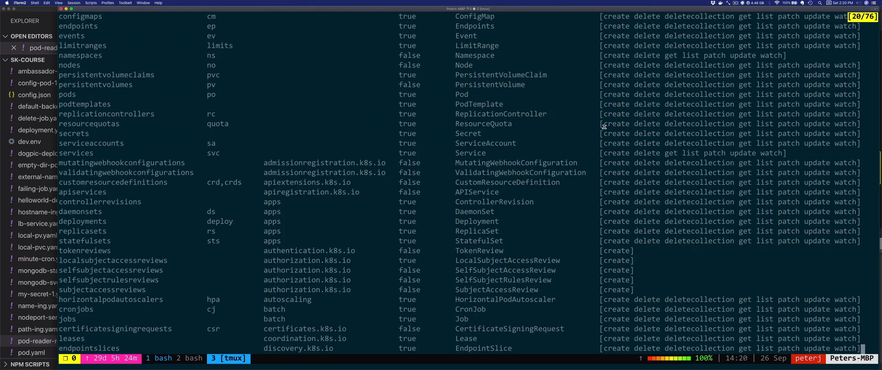
drag(595, 158, 804, 153)
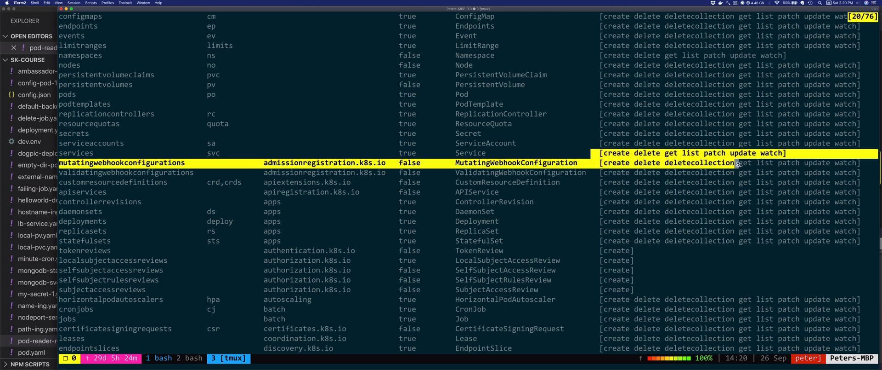
key(Return)
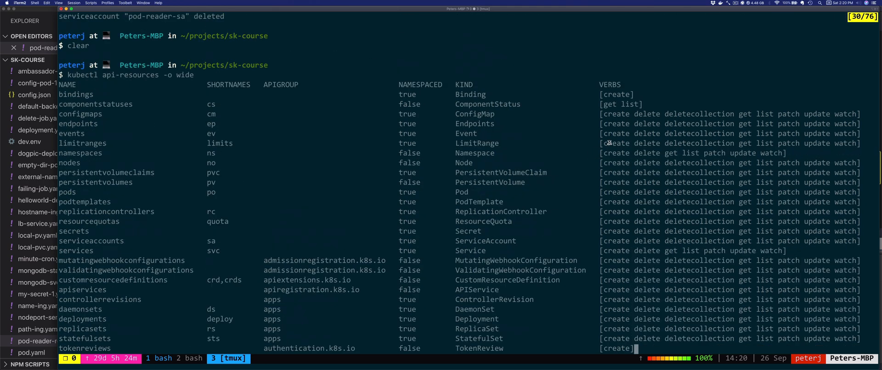
key(q)
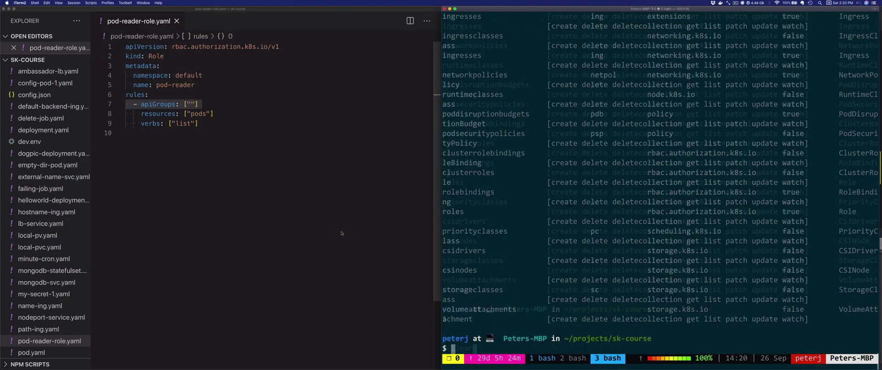
key(ctrl+l)
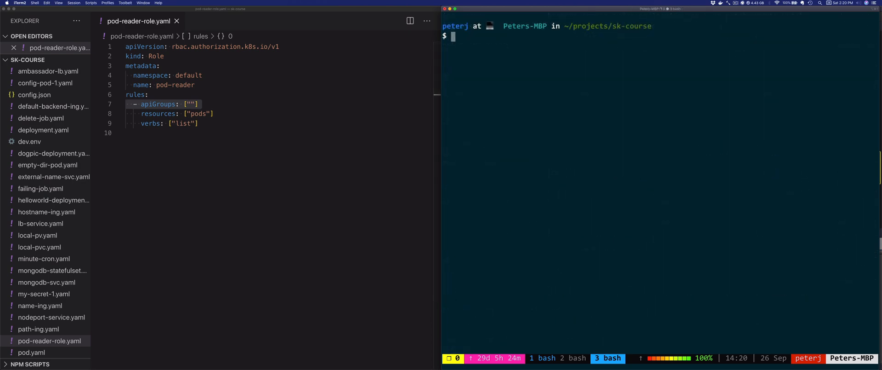
Try extra resources after pods on the resources line, then remove them leaving only ["pods"].
drag(218, 113, 110, 118)
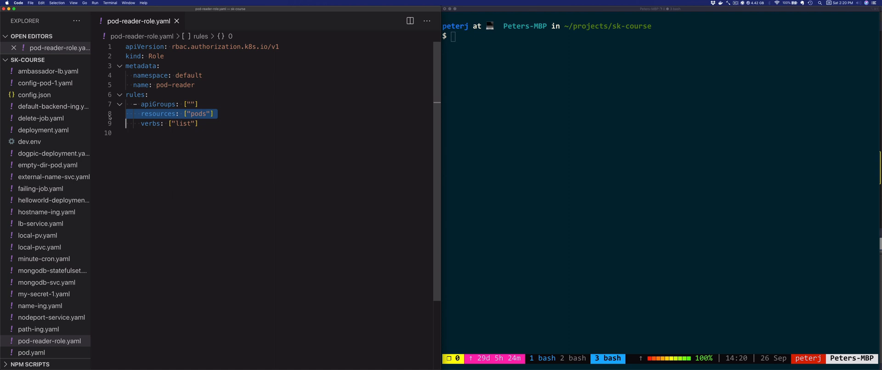
click(213, 113)
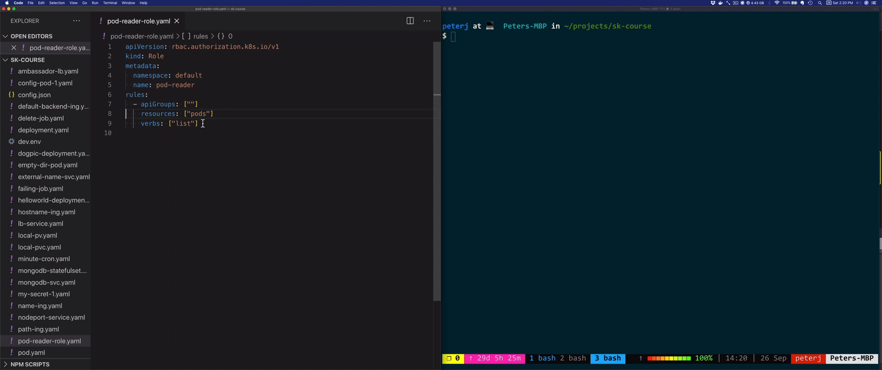
text(, ")
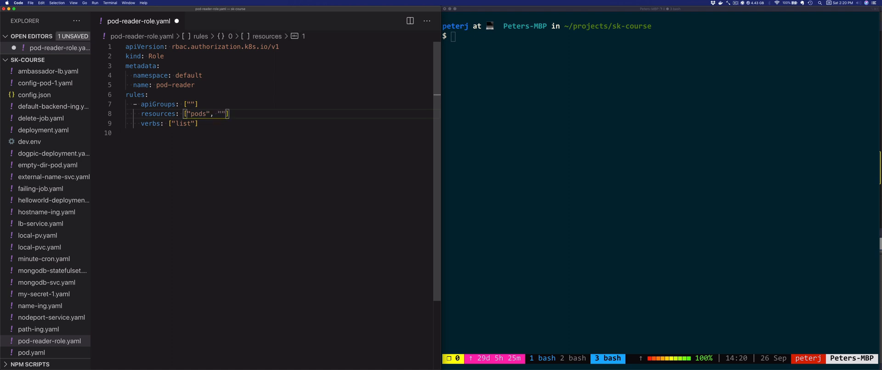
text(services", )
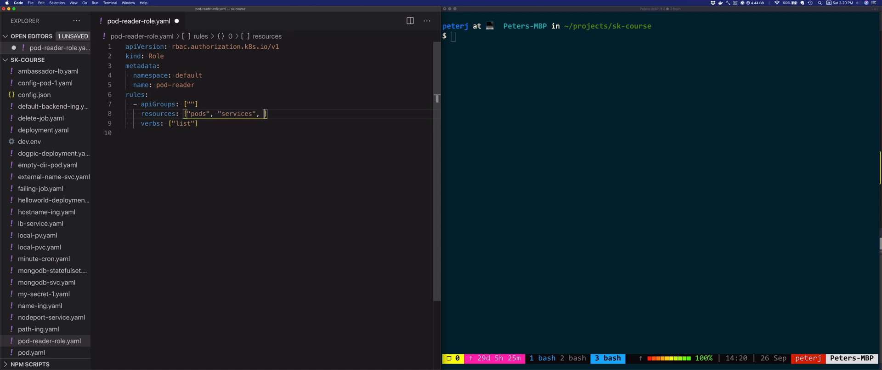
text(")
text(configmaps)
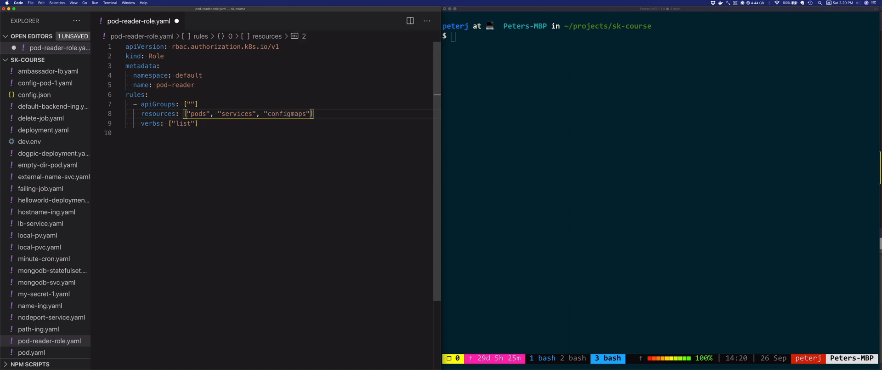
key(alt+BackSpace)
key(alt+BackSpace)
key(alt+BackSpace)
key(alt+BackSpace)
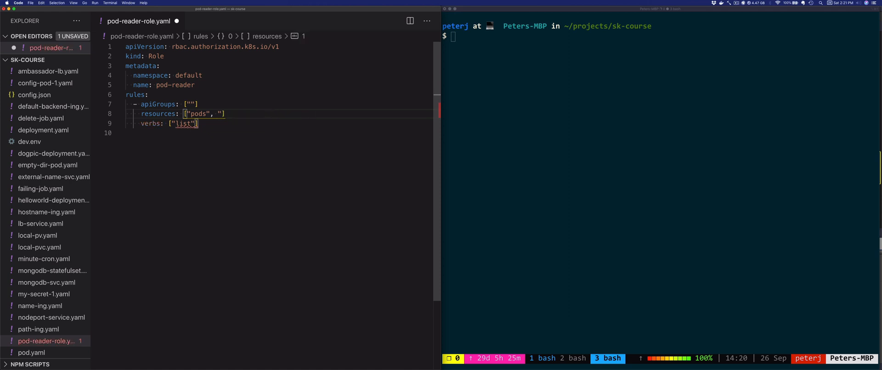
key(BackSpace)
key(BackSpace)
key(BackSpace)
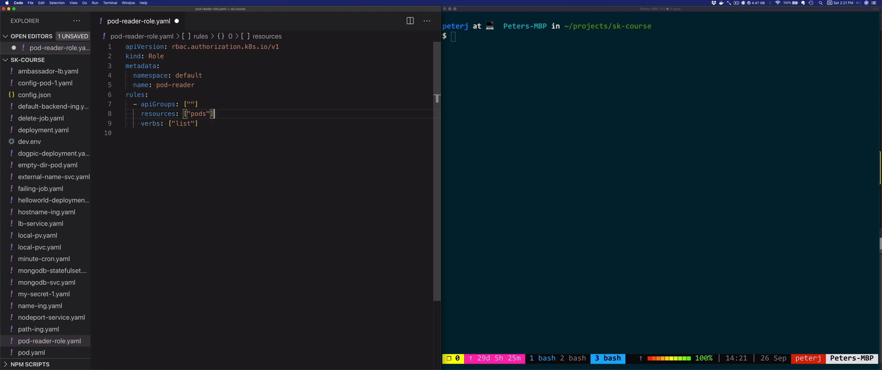
key(End)
key(Return)
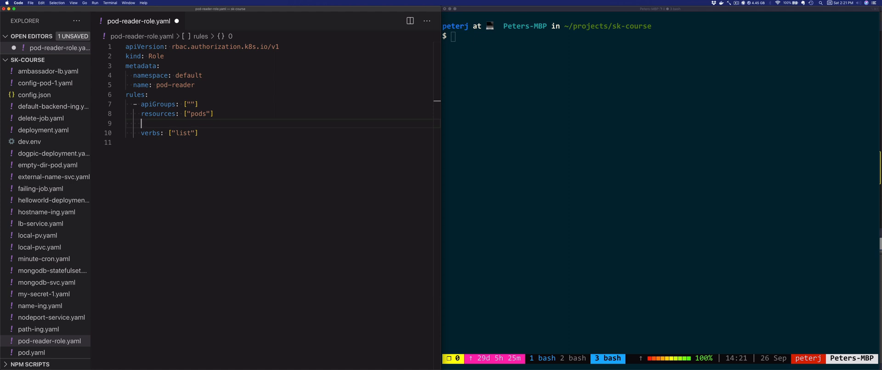
text(resou)
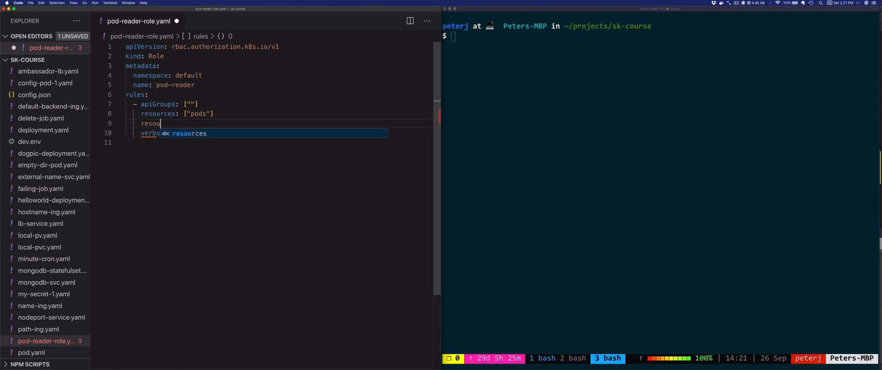
text(rceNames:)
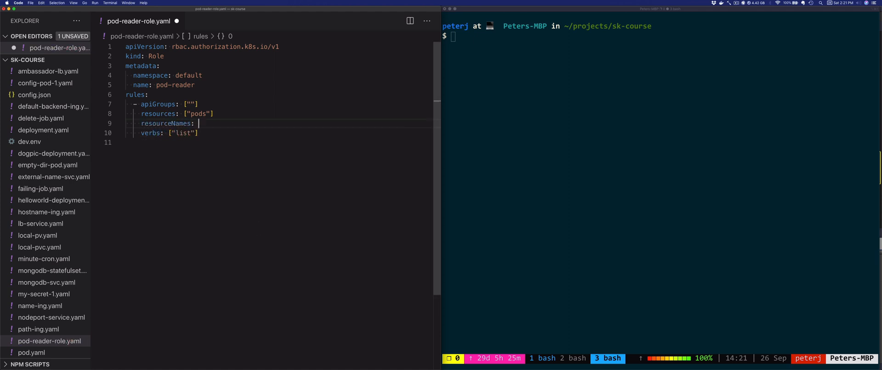
text( [)
text(")
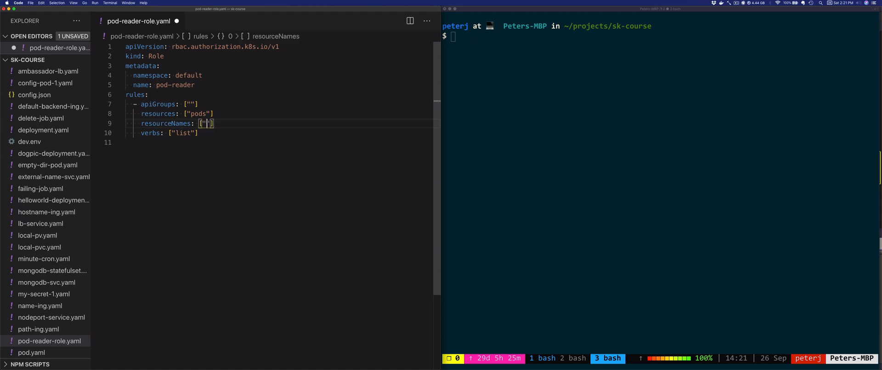
text(simple-pod)
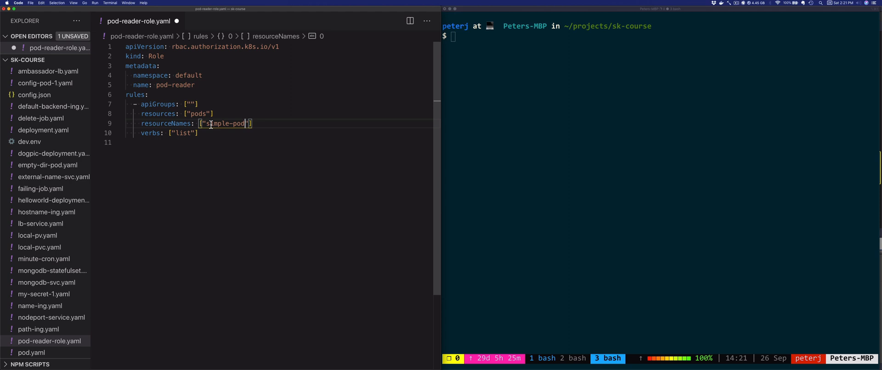
Delete the resourceNames restriction line so only verbs ["list"] remain, and save the Role file.
mouse_move(109, 123)
drag(141, 123, 252, 124)
key(super+s)
click(169, 133)
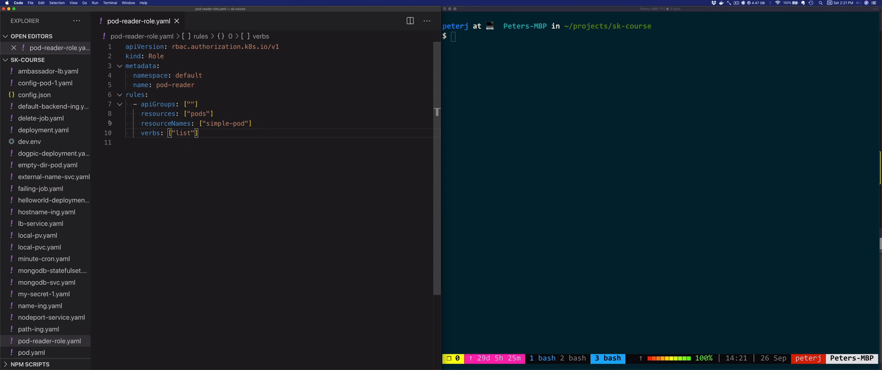
click(109, 123)
key(BackSpace)
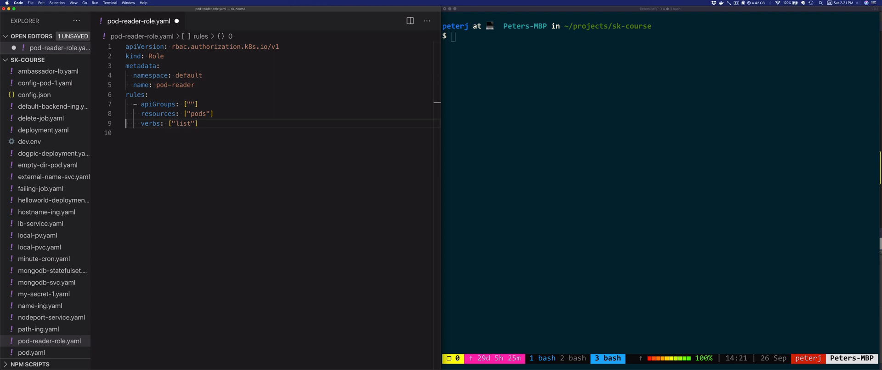
key(super+s)
key(super+Tab)
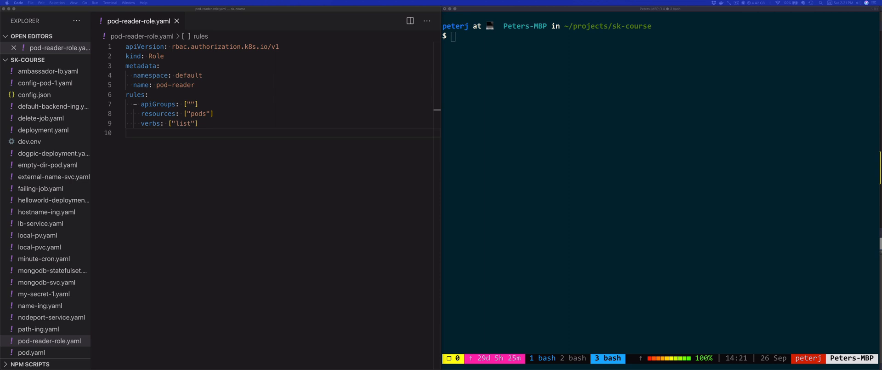
mouse_move(28, 60)
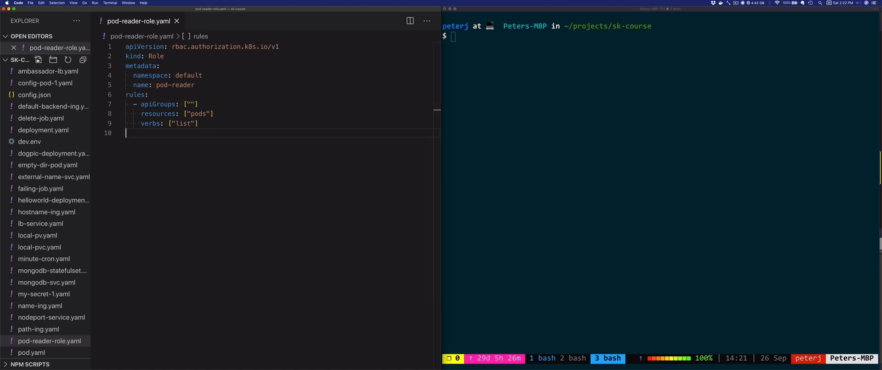
Create pod-reader-role-binding.yaml and paste the read-pods RoleBinding definition.
click(38, 60)
text(pod-r)
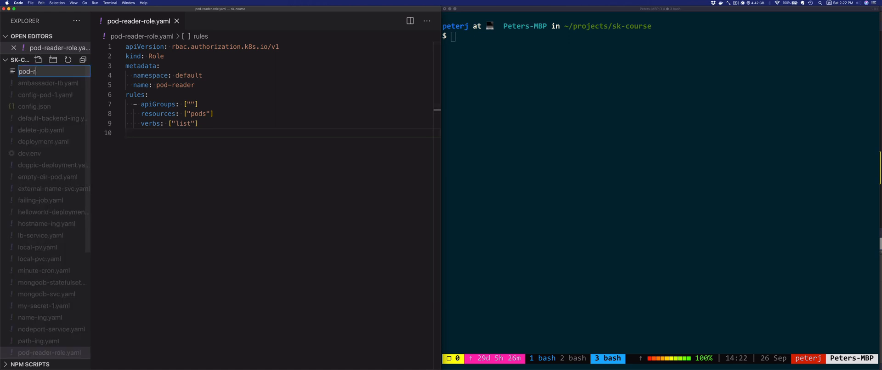
text(eader-role-binding.yaml)
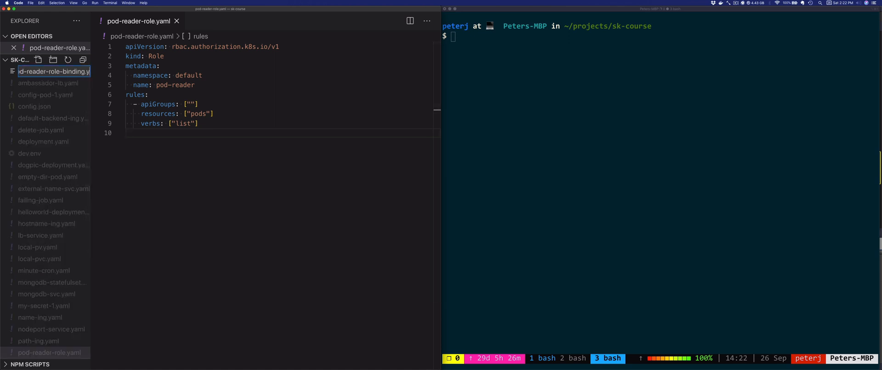
key(Return)
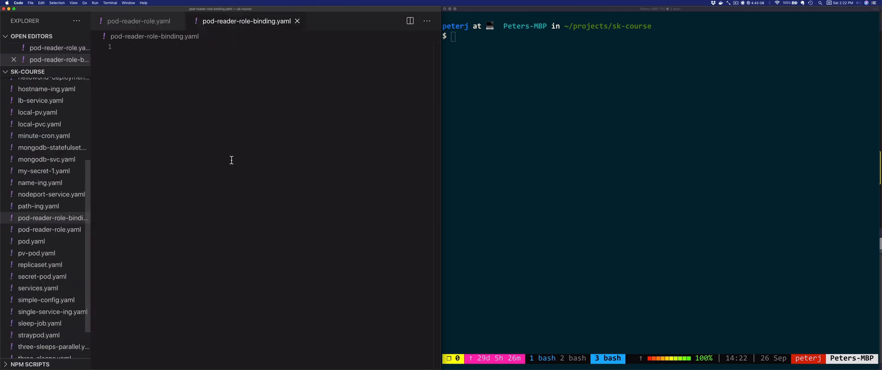
text(apiVersion: rbac.authorization.k8s.io/v1 kind: RoleBinding metadata:   name: read-pods   namespace: default subjects:   - kind: ServiceAccount     name: pod-reader-sa     namespace: default roleRef:   kind: Role   name: pod-reader   apiGroup: rbac.authorization.k8s.io)
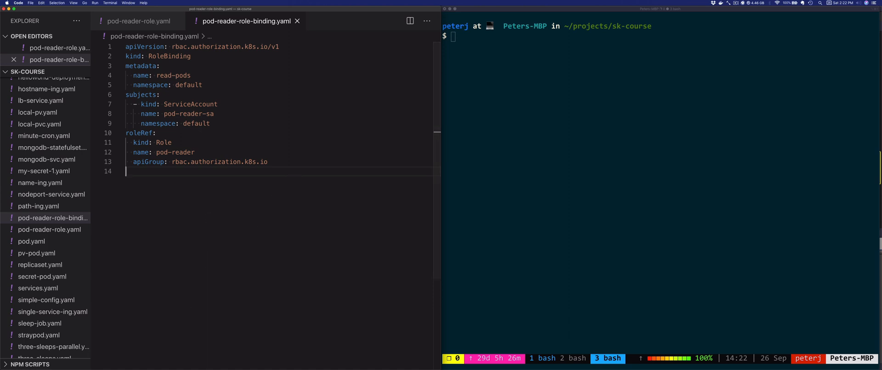
Review the roleRef naming Role pod-reader and the subjects block with ServiceAccount pod-reader-sa.
click(141, 142)
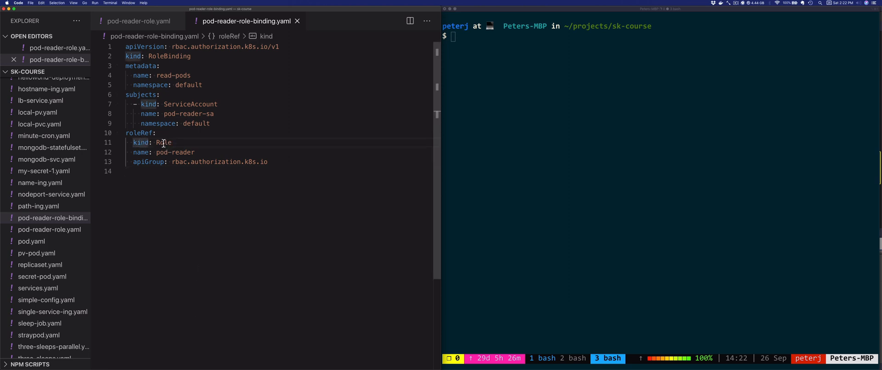
click(165, 142)
double_click(176, 152)
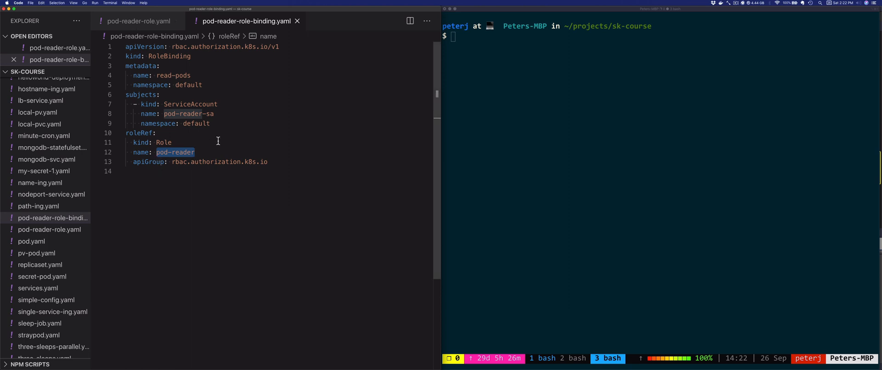
drag(157, 132, 114, 109)
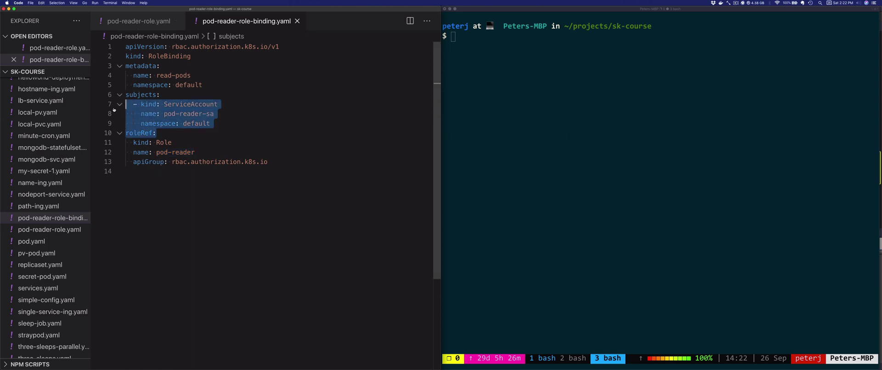
click(168, 122)
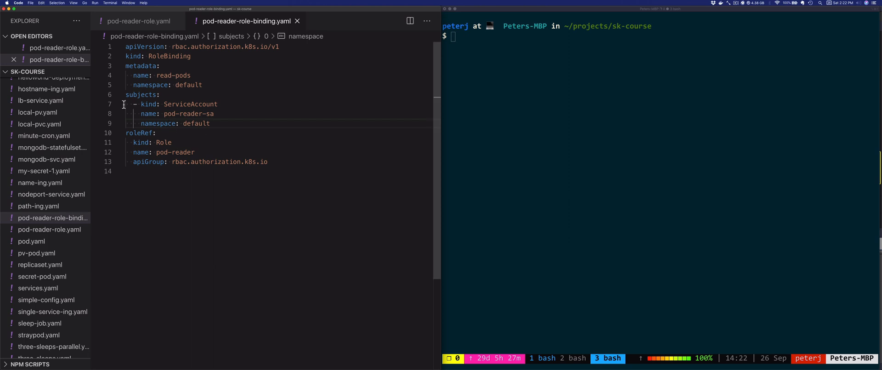
double_click(142, 95)
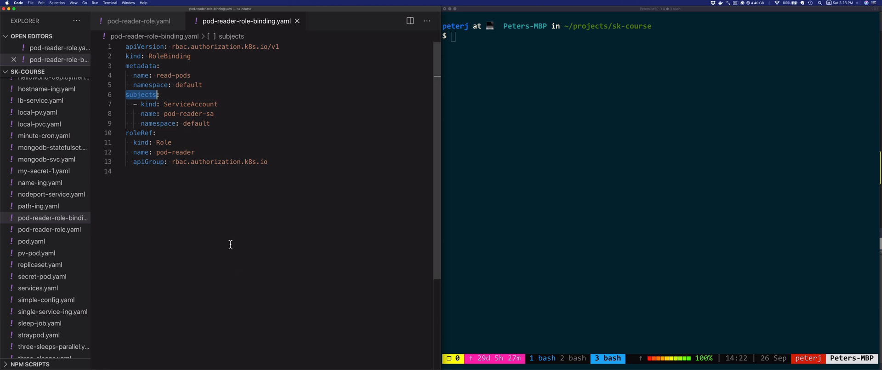
click(276, 228)
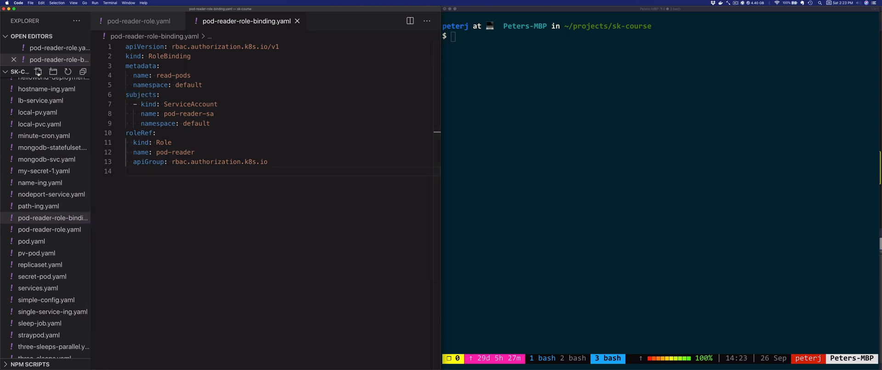
Create pod-reader-sa.yaml with apiVersion v1, kind ServiceAccount, name pod-reader-sa, and save it.
click(38, 71)
text(pod-r)
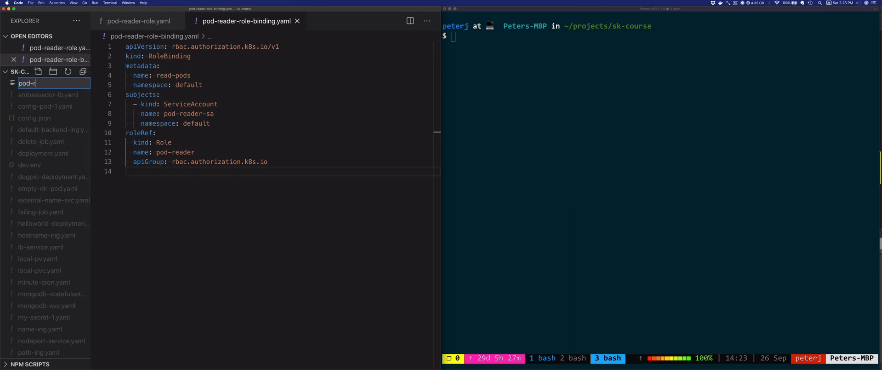
text(eader-sa.y)
text(aml)
key(Return)
text(a)
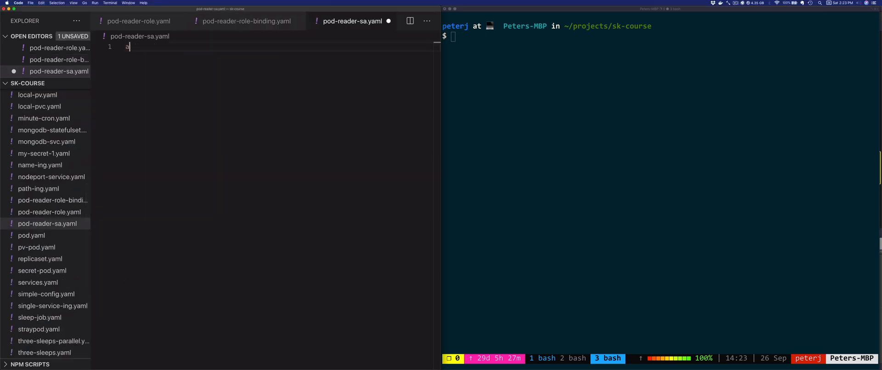
text(piVersion)
text(: v1)
key(Return)
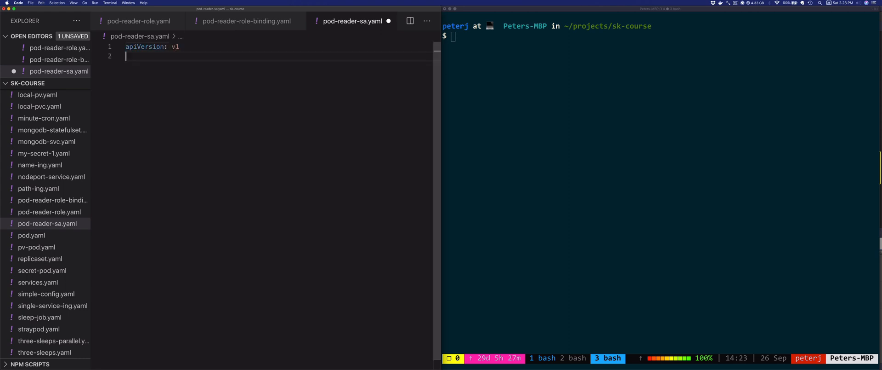
text(kind: ServiceAcco)
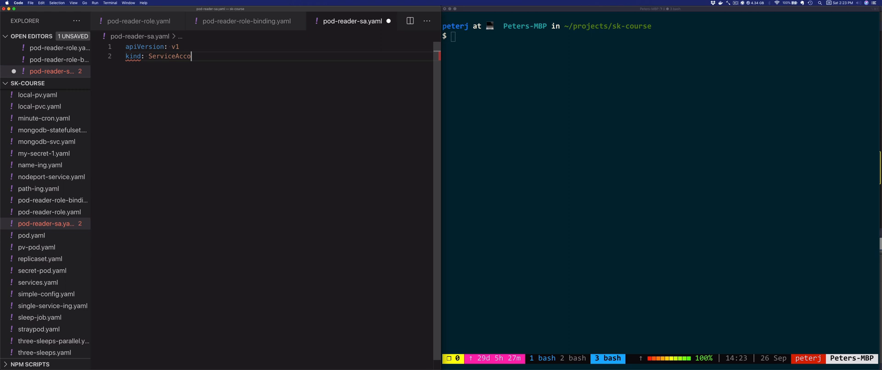
text(unt)
key(Return)
text(metadat)
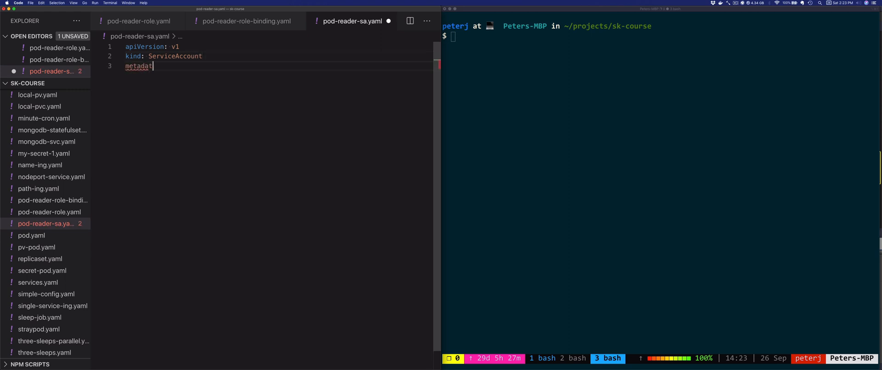
text(a:)
key(Return)
text(name: pod-s)
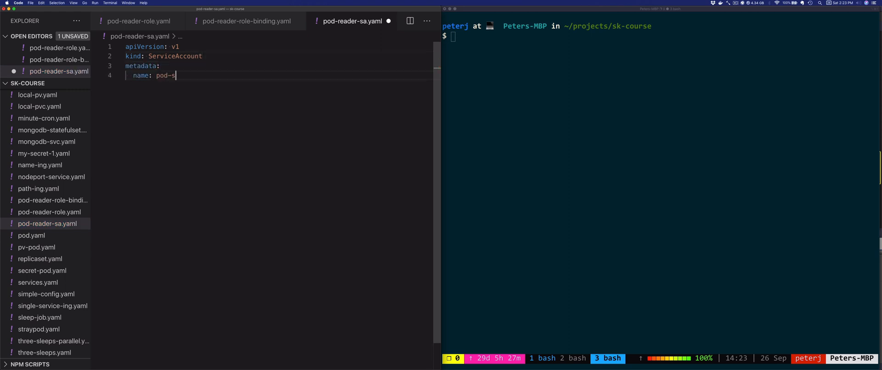
text(reader-sa)
key(Return)
key(super+s)
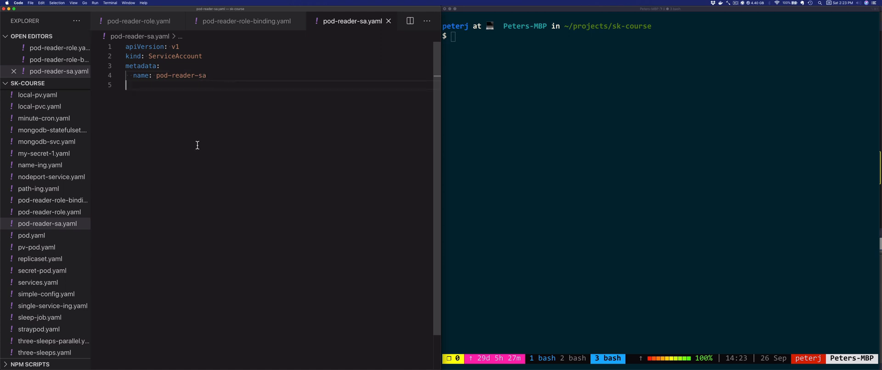
click(502, 99)
text(kubec)
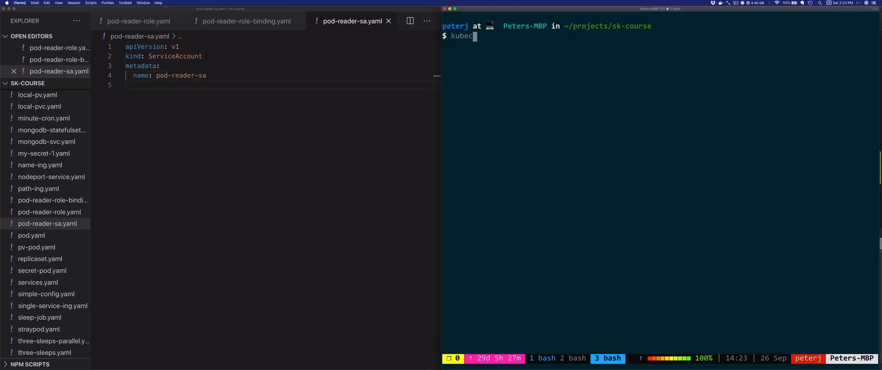
text(tl apply -f )
text(pod-reader-s)
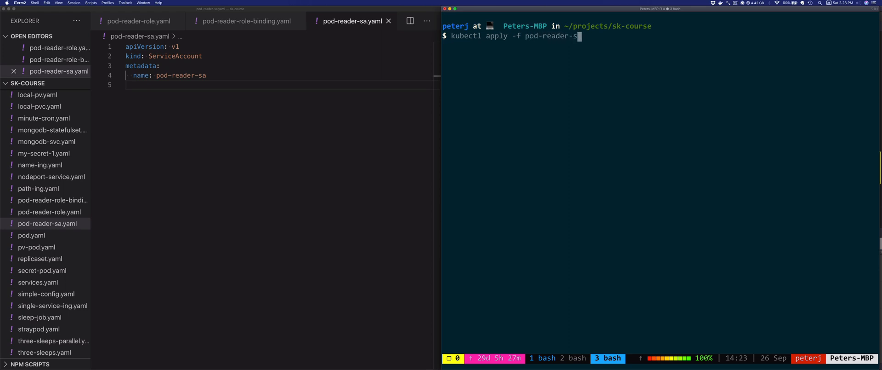
text(a.yaml)
Apply pod-reader-sa.yaml and confirm kubectl get sa lists pod-reader-sa beside default.
key(Return)
text(kub)
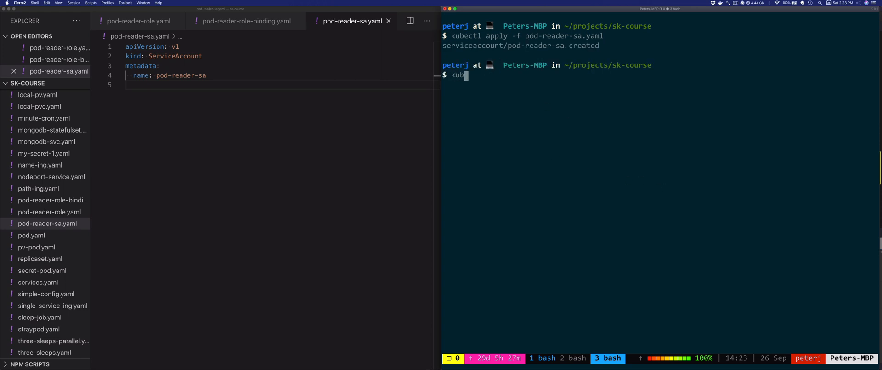
text(ectl get sa)
key(Return)
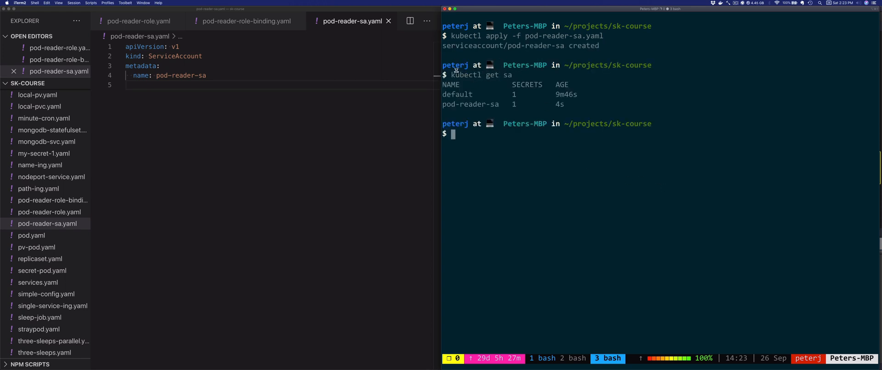
drag(508, 105, 437, 108)
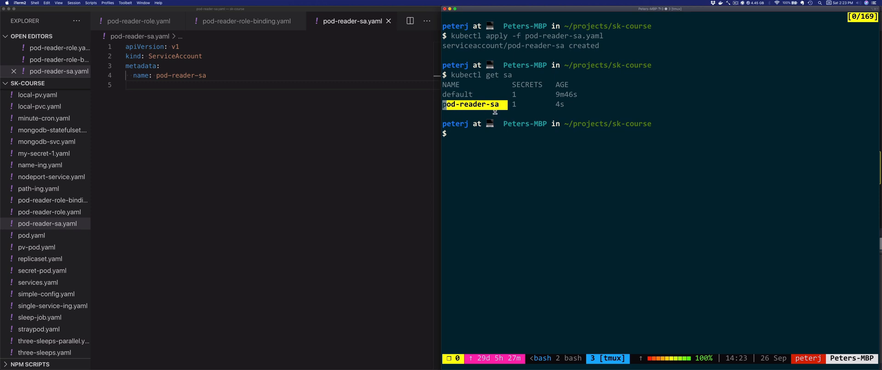
click(232, 131)
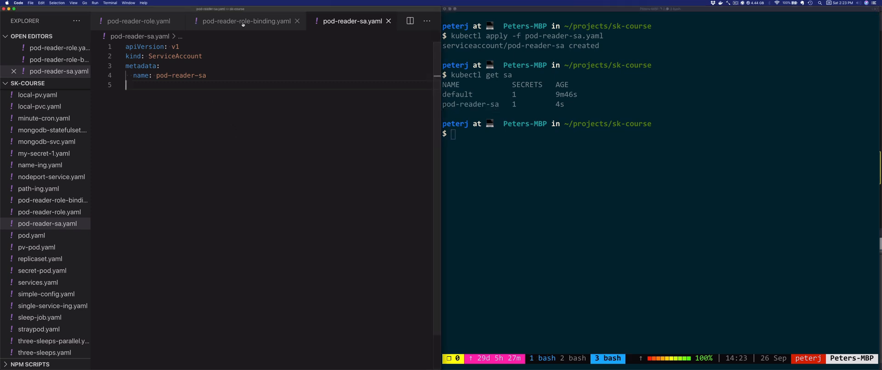
Check the pod-reader name in pod-reader-role.yaml before applying it.
click(138, 21)
drag(196, 85, 149, 85)
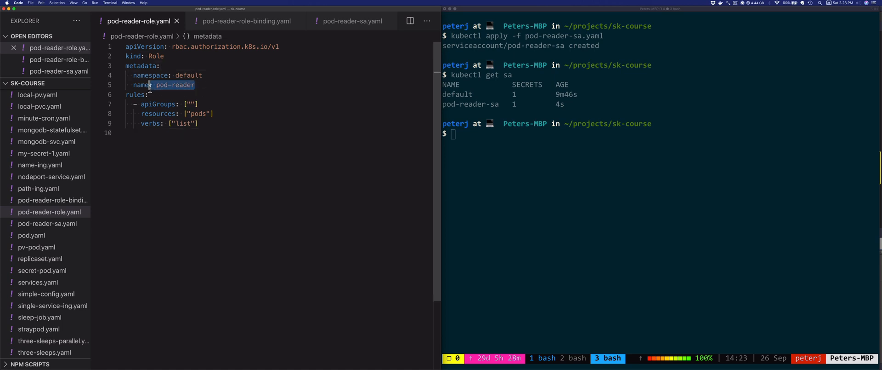
click(188, 103)
click(551, 207)
text(kubec)
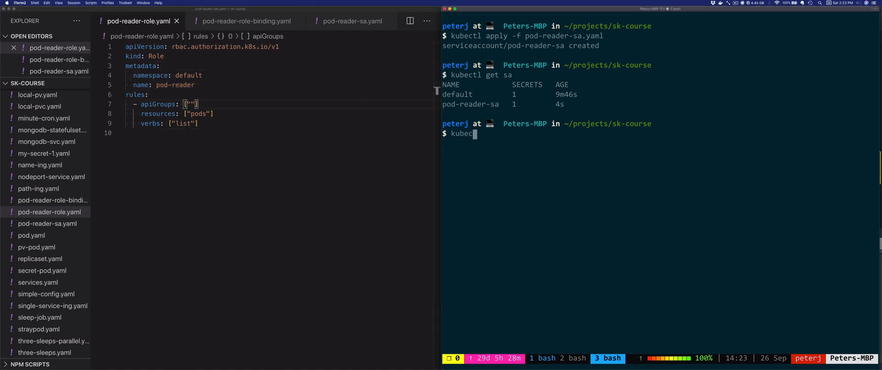
text(tl apply -f pod)
text(-reader-role.)
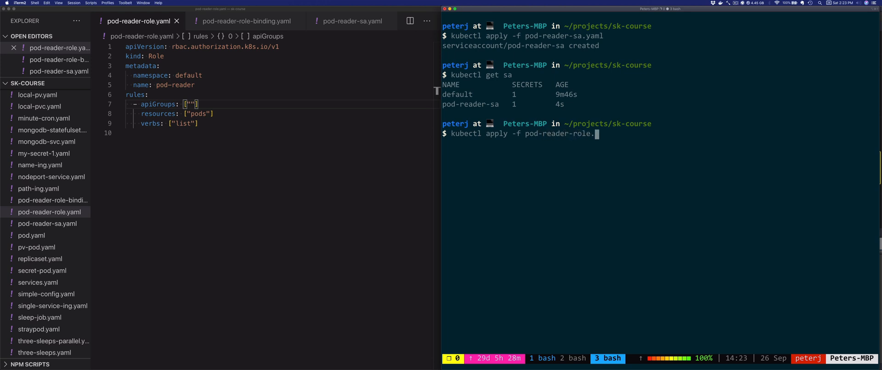
text(yaml)
Apply pod-reader-role.yaml and confirm kubectl get role lists pod-reader.
key(Return)
text(kuect)
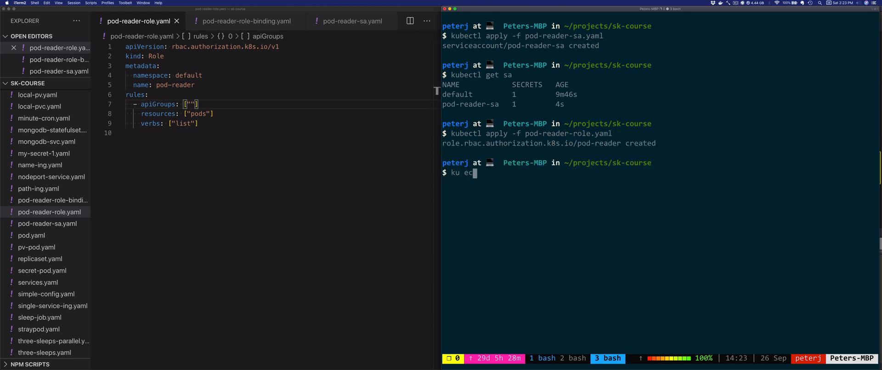
key(BackSpace)
key(BackSpace)
key(BackSpace)
text(ubectl get role)
key(Return)
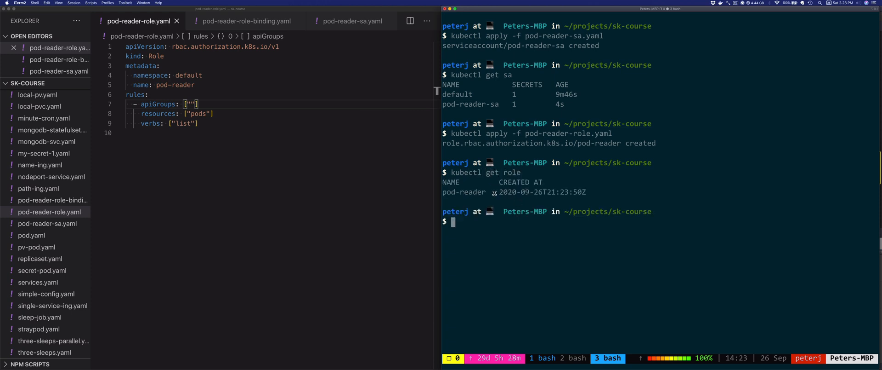
drag(494, 191, 428, 196)
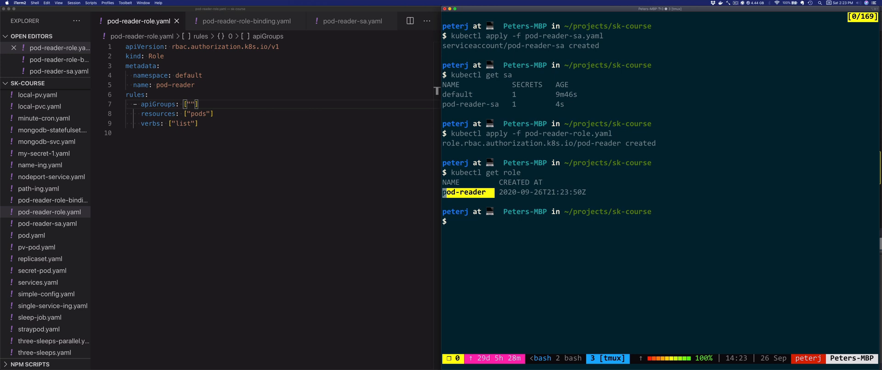
Review the binding file's subjects block naming pod-reader-sa and roleRef pointing at pod-reader.
click(242, 209)
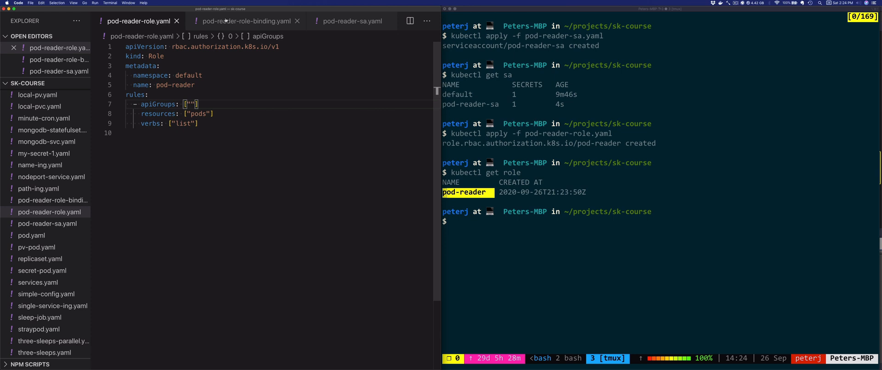
click(225, 22)
drag(210, 123, 125, 107)
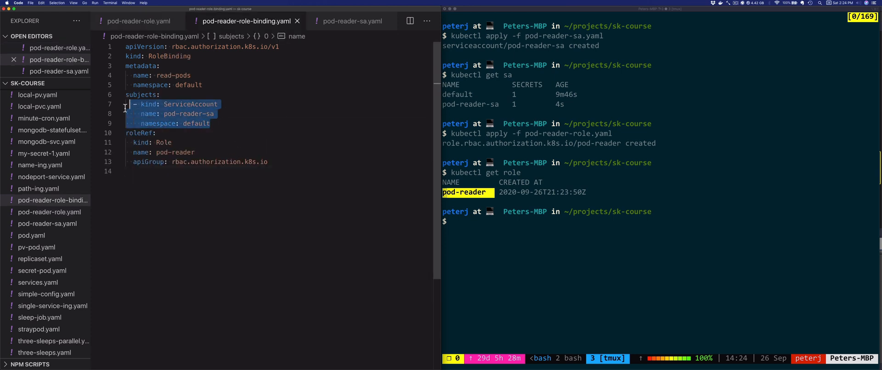
drag(270, 161, 127, 142)
click(239, 142)
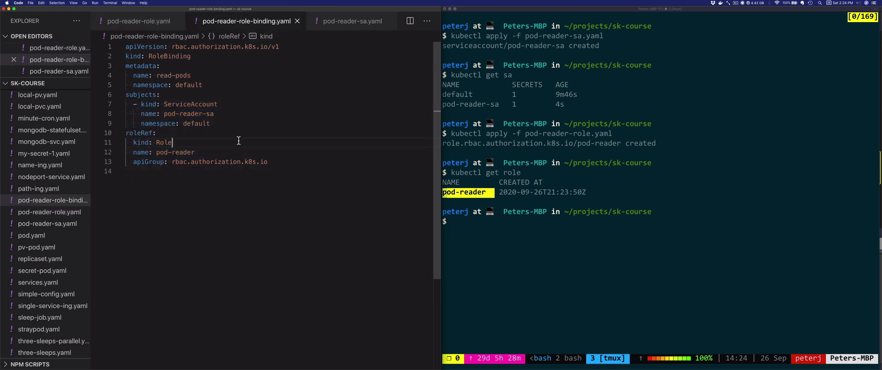
Apply pod-reader-role-binding.yaml to create the read-pods RoleBinding, then clear the terminal.
click(533, 160)
text(qclear)
key(Return)
text(k)
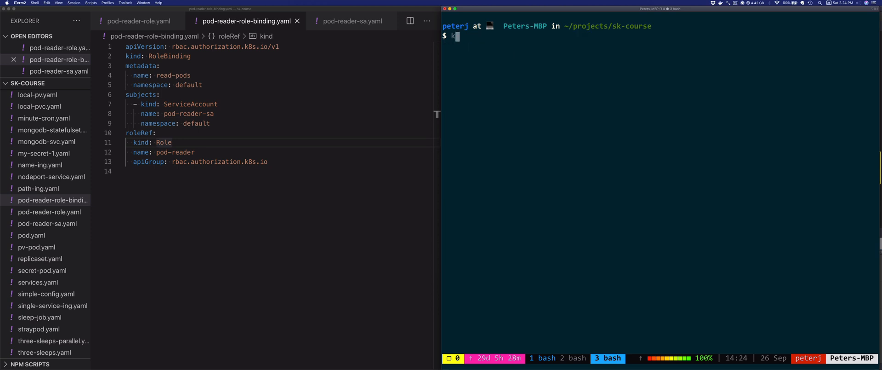
text(ubectl apply -f p)
text(od-reader-role-b)
key(Tab)
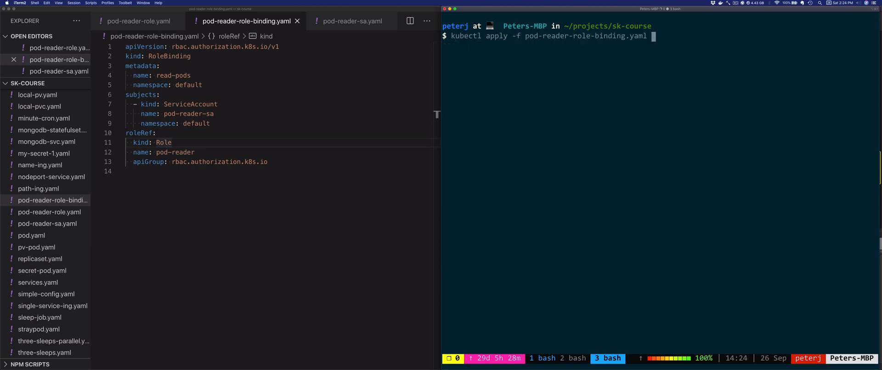
key(Return)
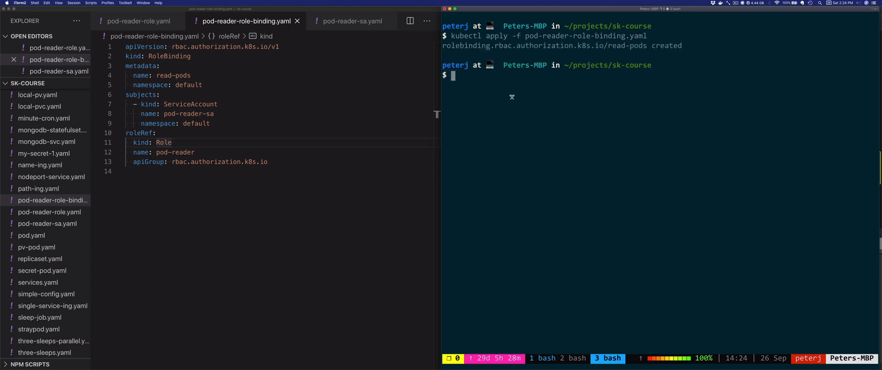
text(clear)
key(Return)
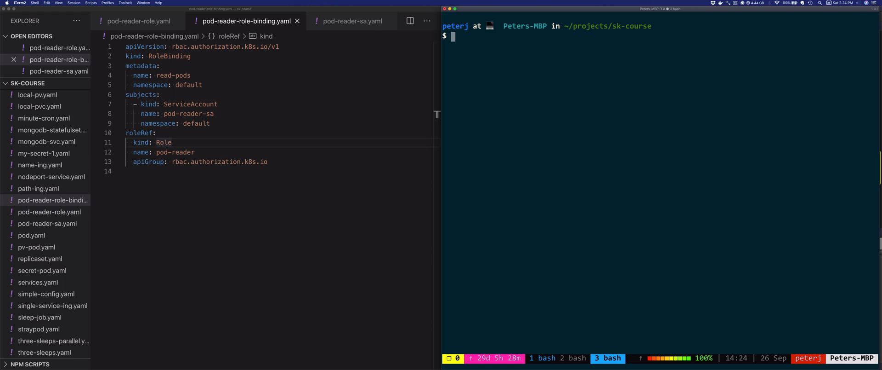
click(280, 173)
key(super+a)
click(232, 116)
click(475, 94)
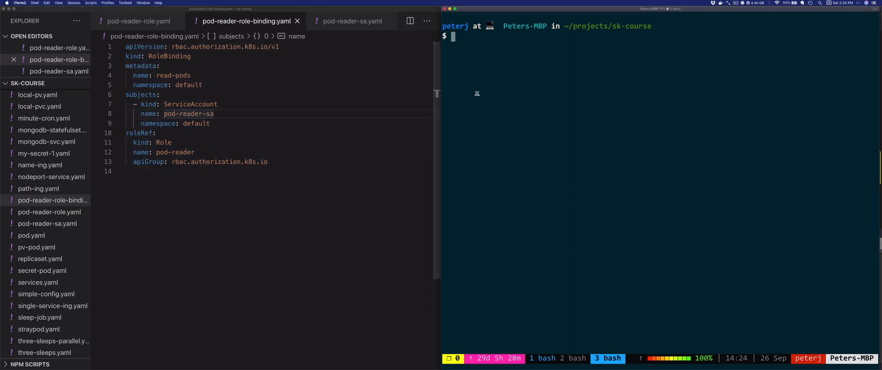
text(kubectl create rolebi)
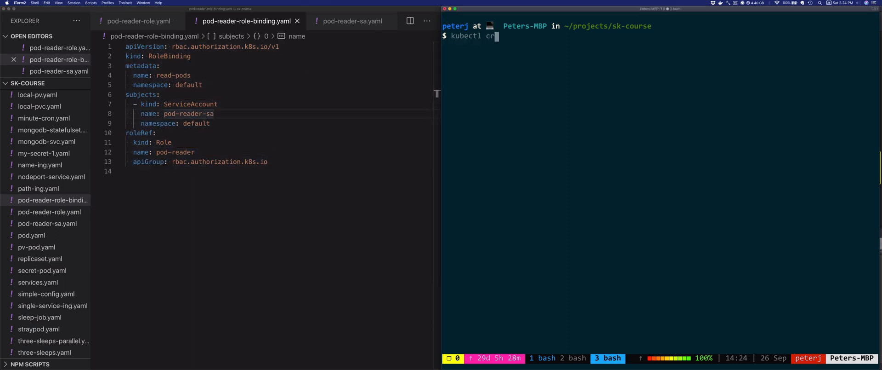
text(nding r)
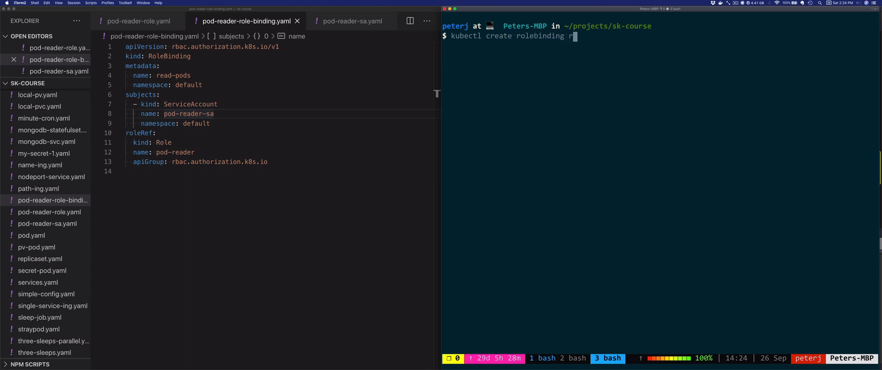
text(ead-pods --role=pod-reader)
text( --servicecacco)
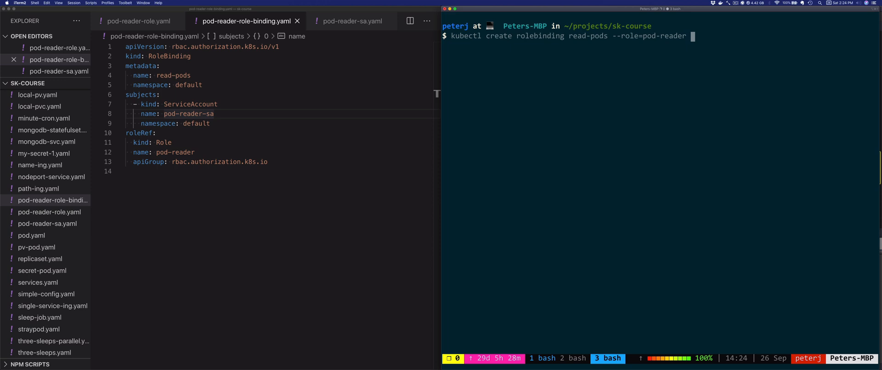
text(unt=)
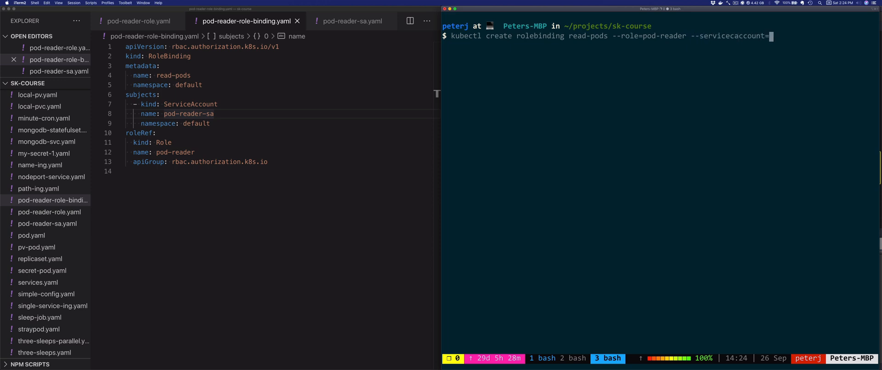
text(..... -)
key(ctrl+c)
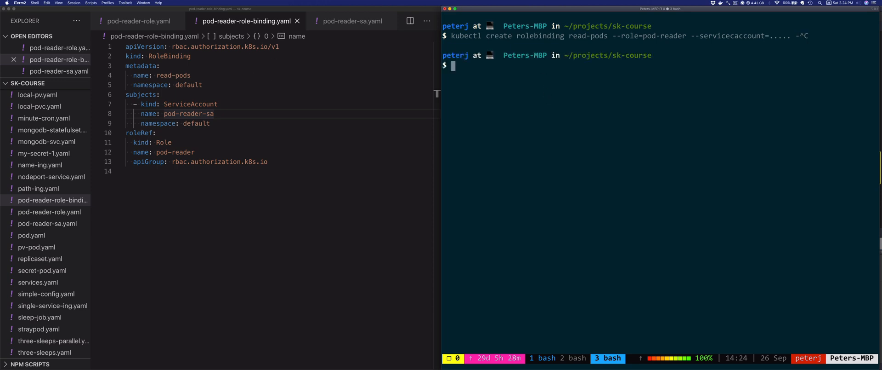
text(clear)
Clear the terminal and describe the read-pods RoleBinding with kubectl.
key(Return)
text(kubectl d)
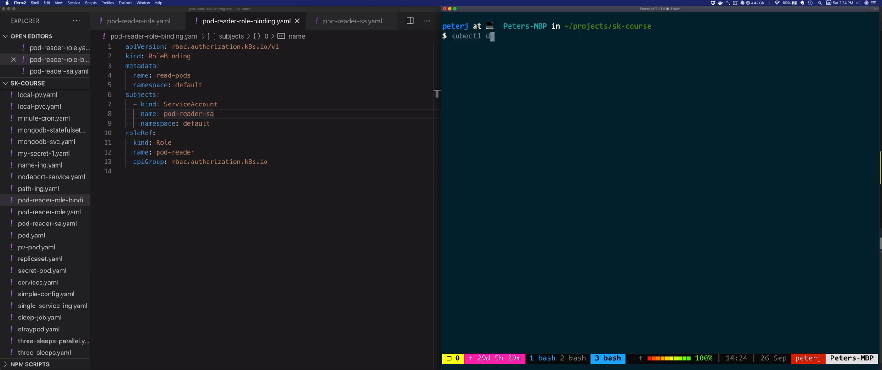
text(escribe)
key(BackSpace)
key(BackSpace)
key(BackSpace)
text(escr)
text(ibe role)
text(binding read-pods)
key(Return)
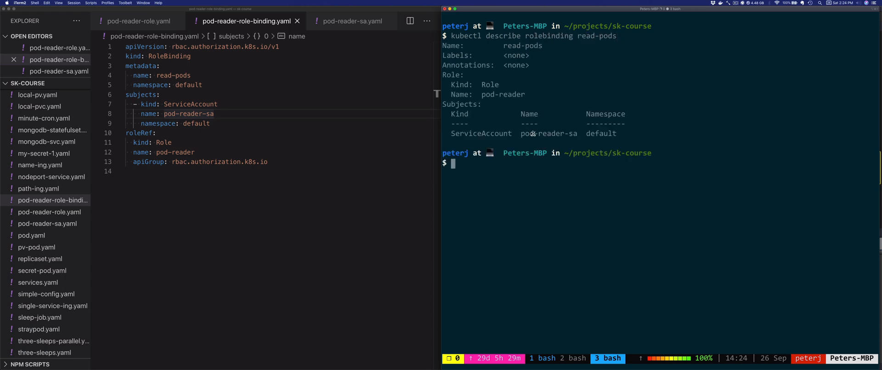
Highlight the ServiceAccount pod-reader-sa subject and pod-reader Role in the output, then clear the screen.
double_click(449, 106)
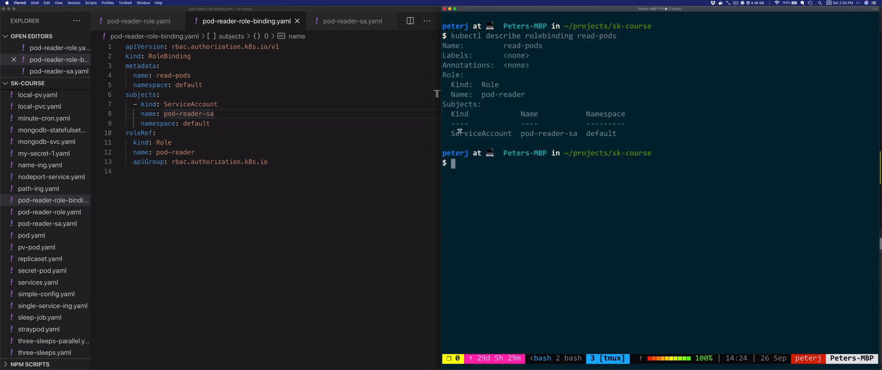
drag(452, 133, 578, 134)
double_click(601, 134)
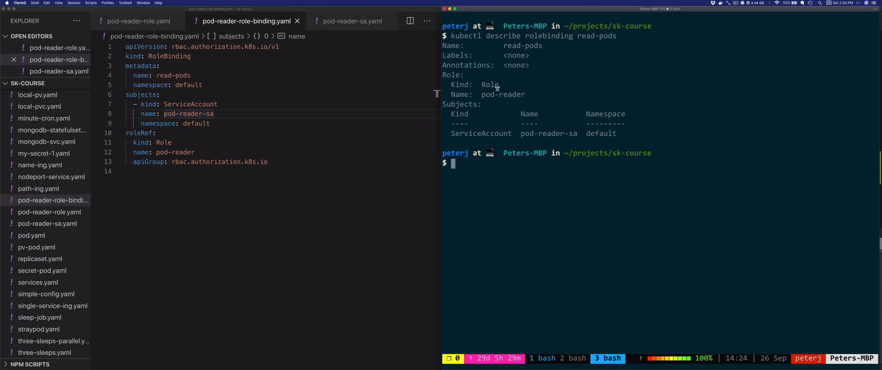
drag(483, 95, 548, 95)
text(clear)
key(Return)
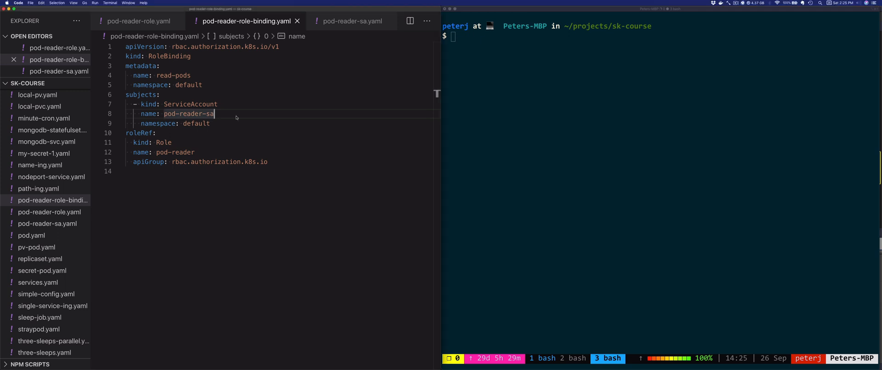
Create pod-with-sa.yaml and paste the simple-pod nginx manifest into it.
click(39, 82)
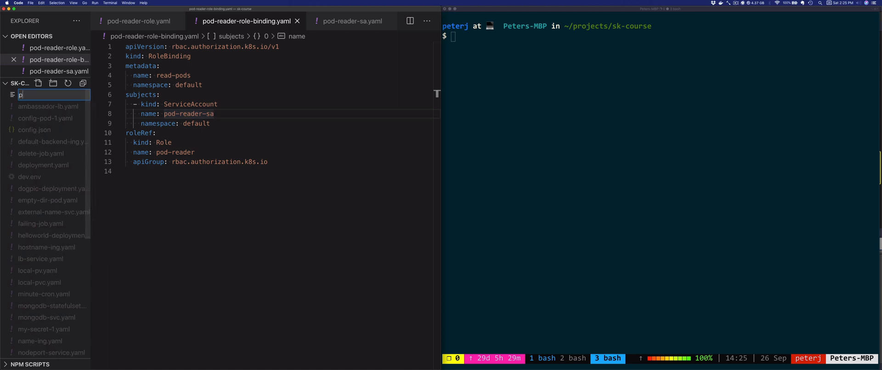
text(pod-with-sa.yaml)
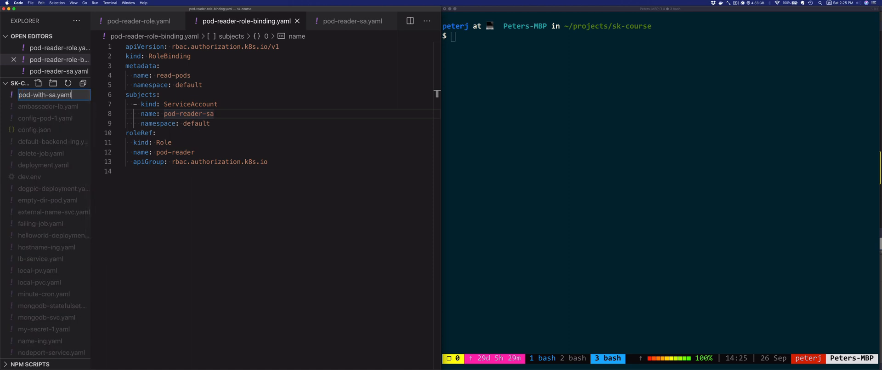
key(Return)
key(super+v)
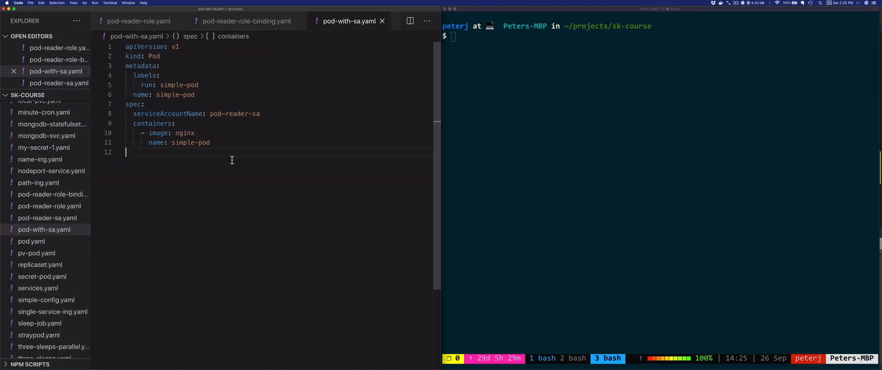
key(super+a)
Emphasise the serviceAccountName: pod-reader-sa line in the manifest.
click(218, 113)
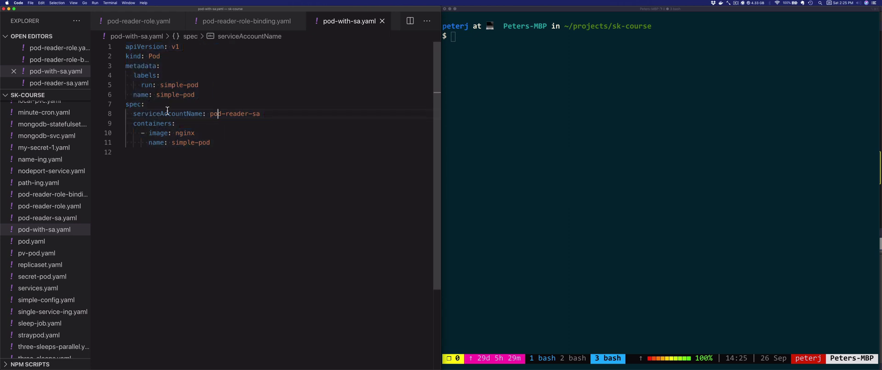
click(110, 114)
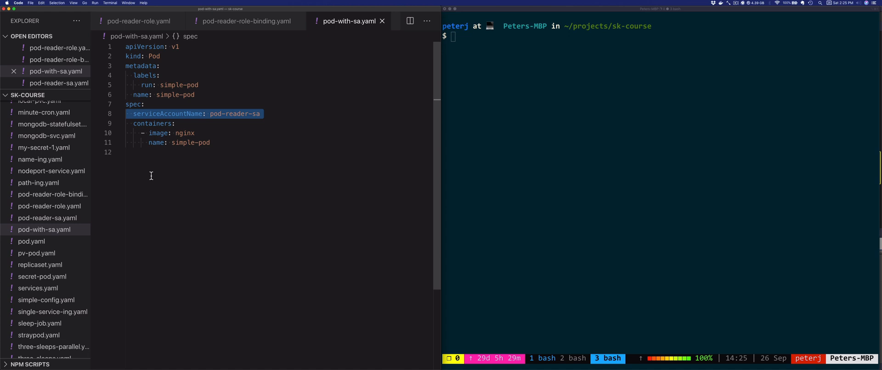
click(246, 147)
Apply pod-with-sa.yaml with kubectl and list pods to confirm simple-pod is Running 1/1.
click(481, 147)
text(kube)
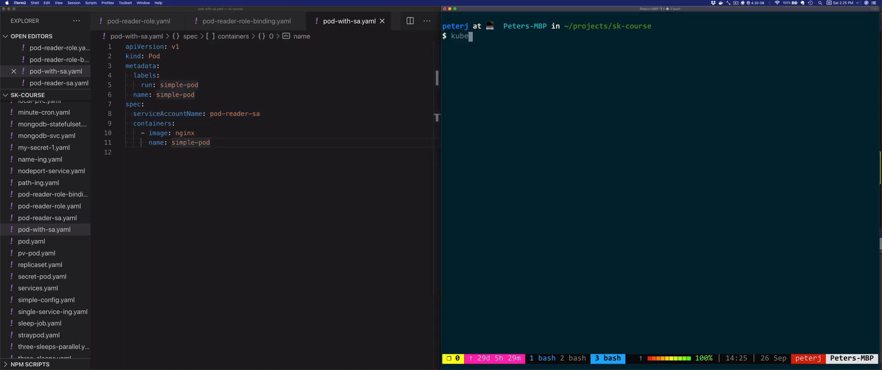
text(ctl apply -f pod)
text(-with-sa.yaml)
key(Return)
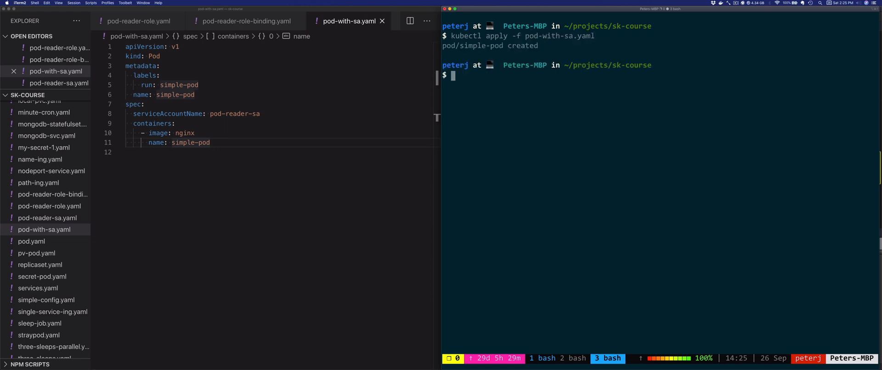
text(clear)
key(Return)
text(kubectl get po)
key(Return)
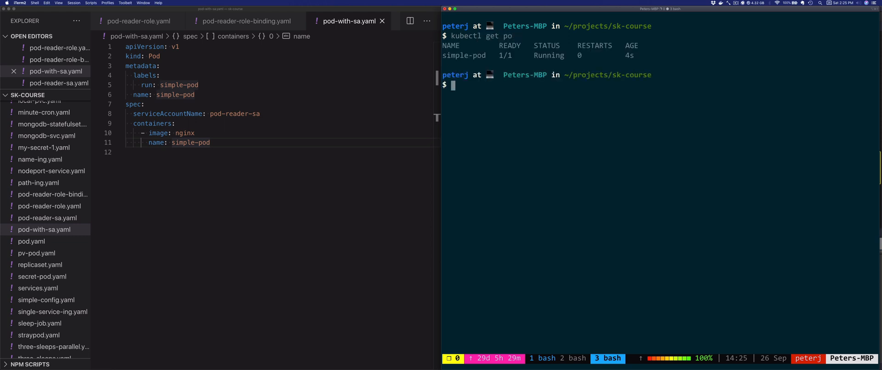
text(kubectl )
text(exec -it simpl)
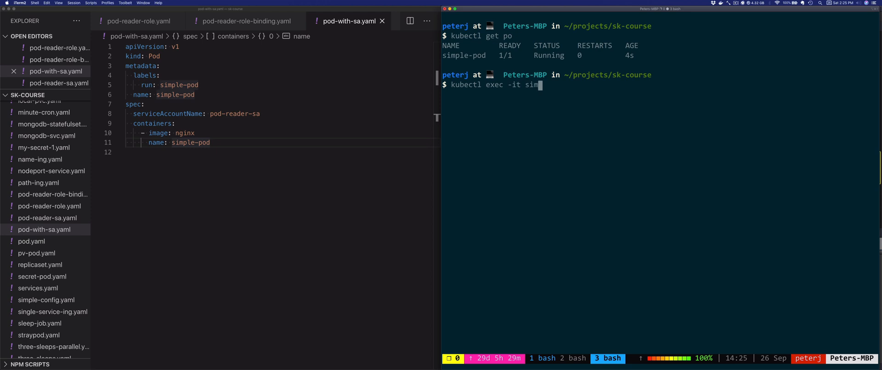
text(e-pod -- /bin/b)
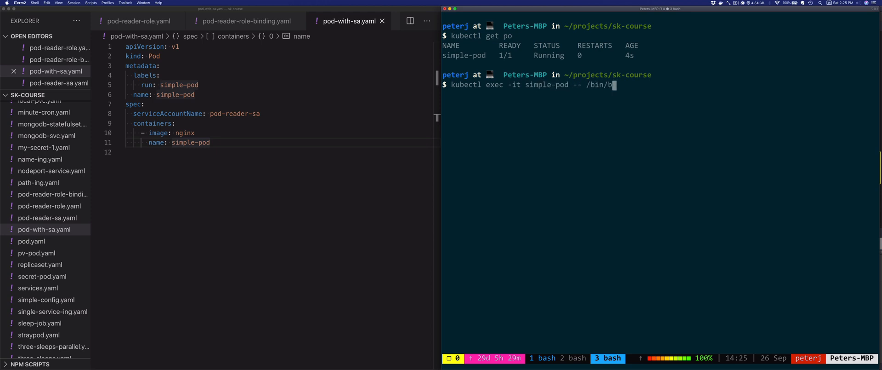
text(ash)
Open a bash shell in simple-pod and set TOKEN from the service account token file.
key(Return)
key(super+Tab)
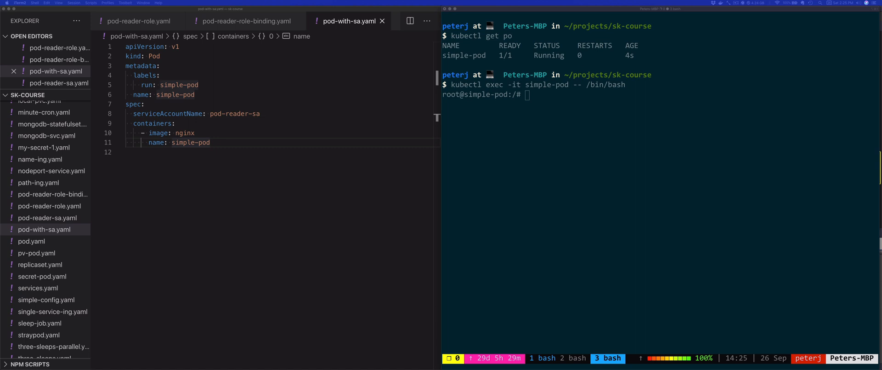
click(554, 165)
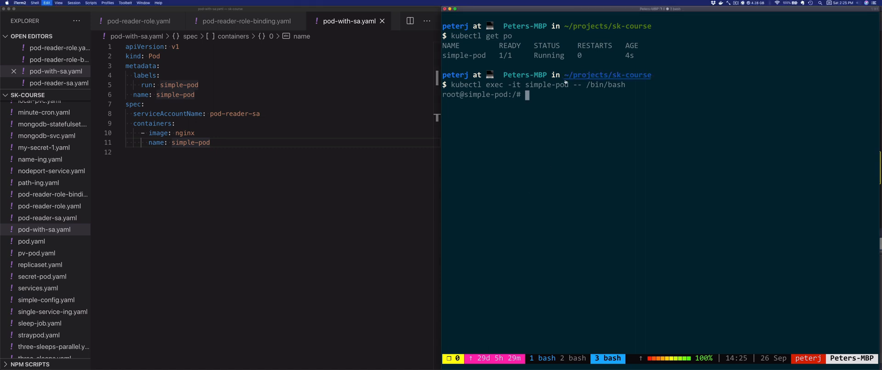
key(super+v)
key(Return)
text(clear)
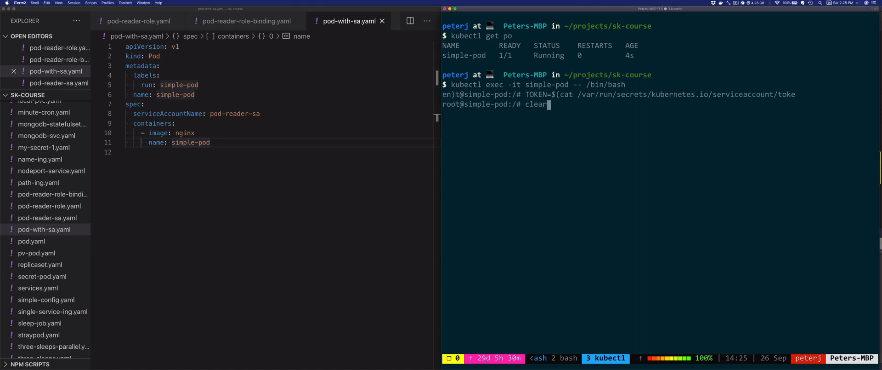
Echo the TOKEN value, then clear the pod shell.
key(BackSpace)
key(BackSpace)
key(BackSpace)
text(echo $TOKEN)
key(Return)
text(clear)
key(Return)
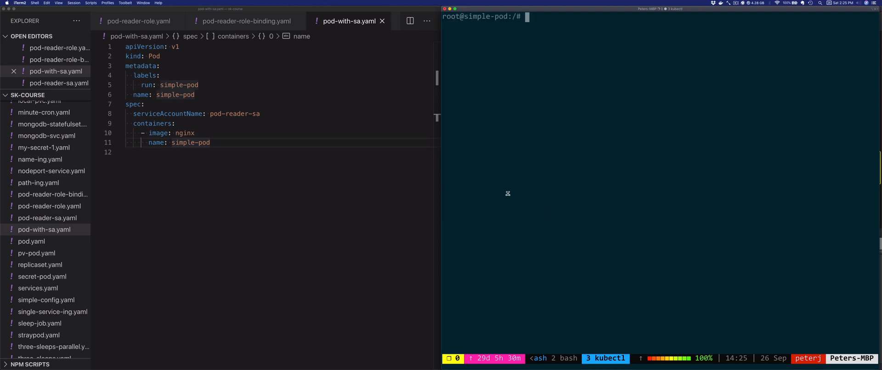
Curl the API for pods/simple-pod with the Bearer token, receiving 403 Forbidden for pod-reader-sa.
key(super+Tab)
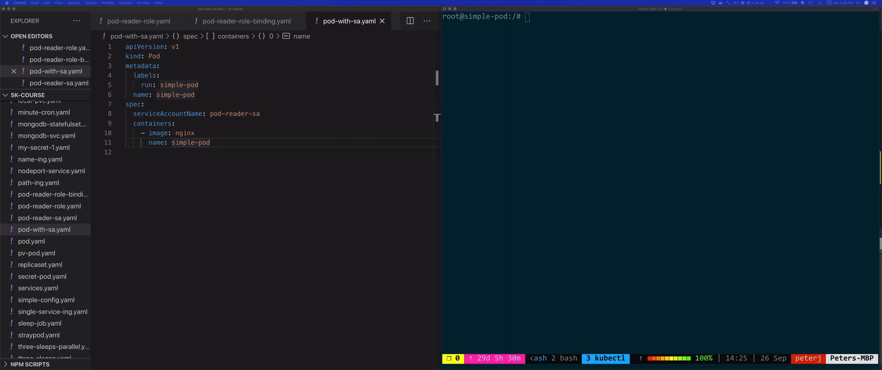
click(572, 108)
key(super+v)
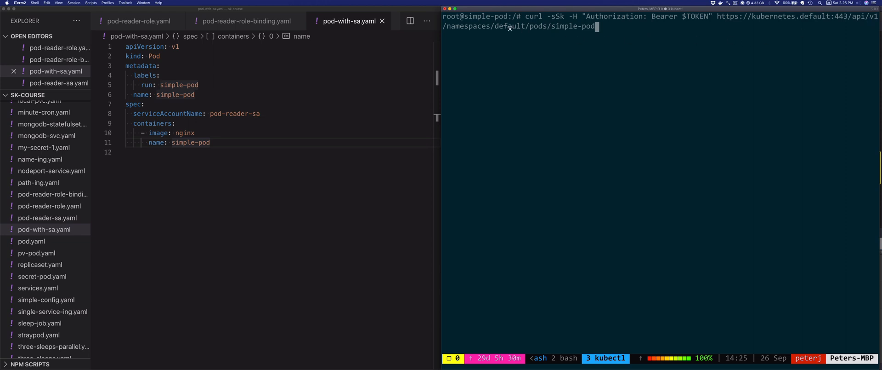
key(Return)
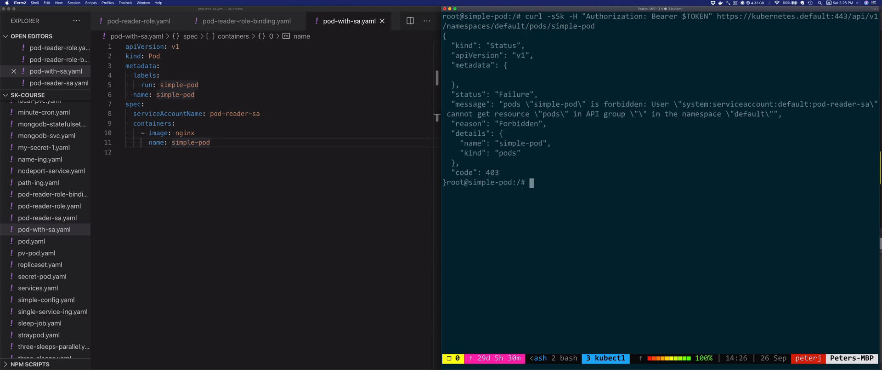
click(357, 121)
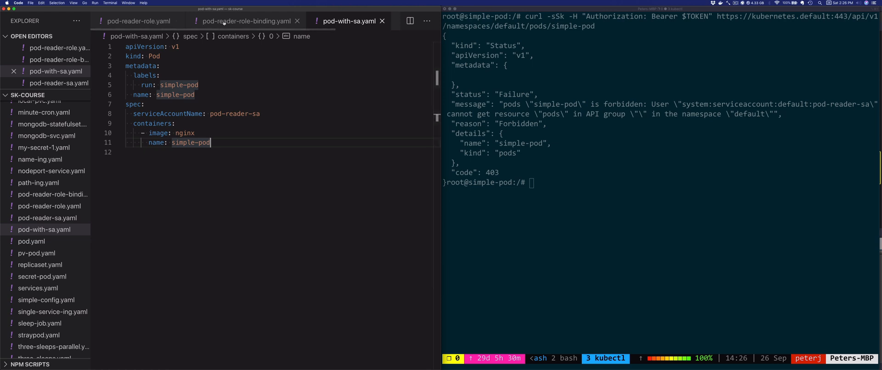
Show pod-reader-role.yaml and select its verbs: ["list"] rule line.
click(138, 25)
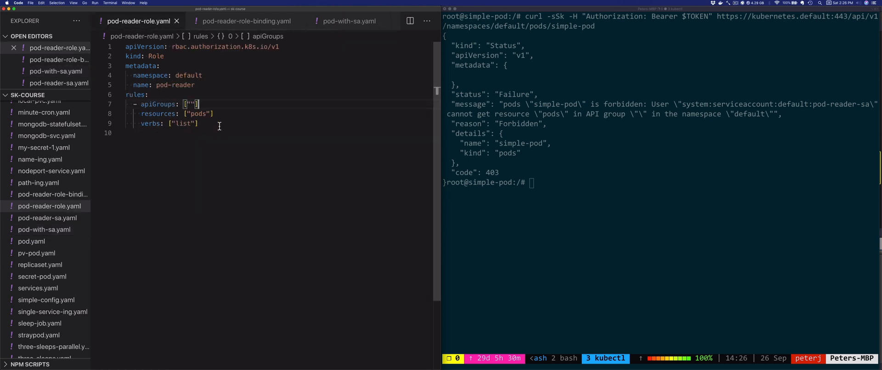
click(186, 123)
drag(199, 124, 141, 124)
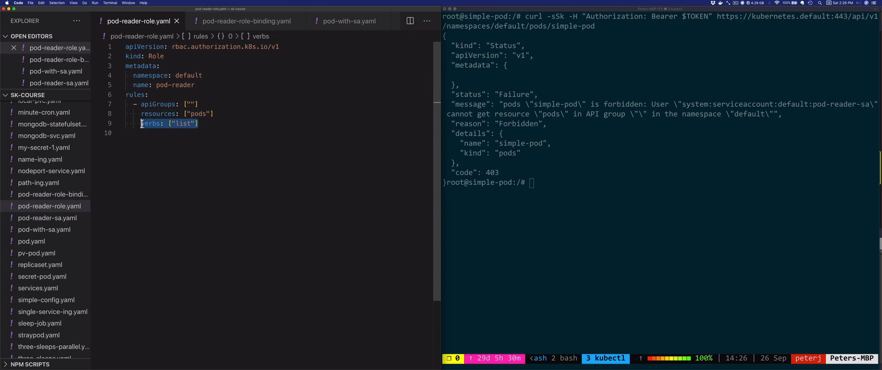
click(164, 128)
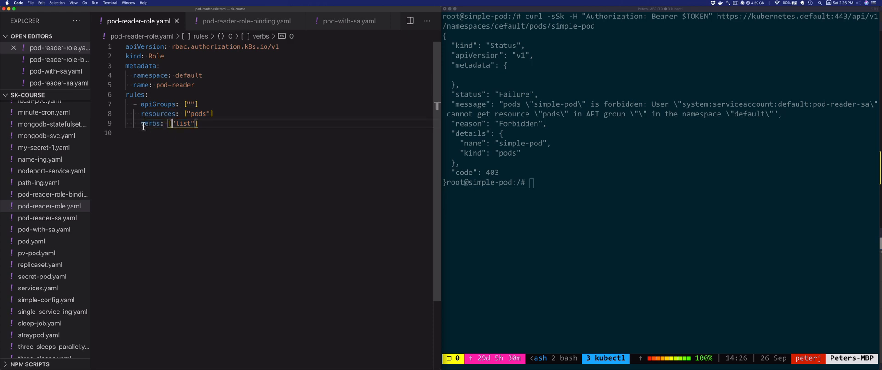
drag(141, 123, 209, 126)
click(209, 126)
Point out simple-pod in the terminal request, briefly start adding a verb in the role file and undo it.
click(546, 27)
double_click(547, 27)
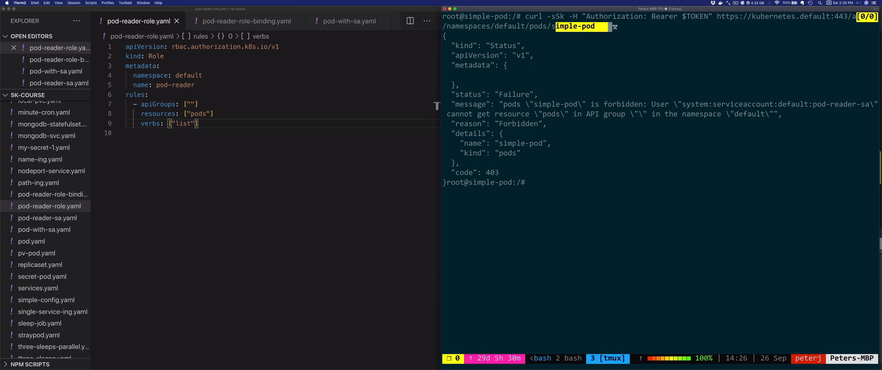
click(562, 71)
click(241, 124)
key(Left)
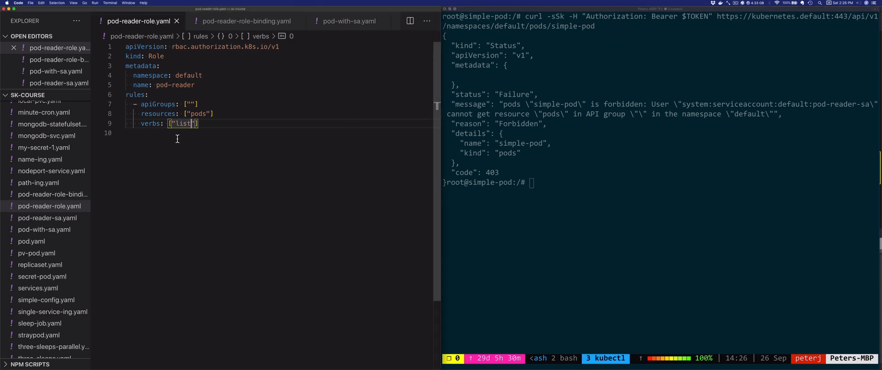
text(, "g)
key(BackSpace)
key(BackSpace)
key(BackSpace)
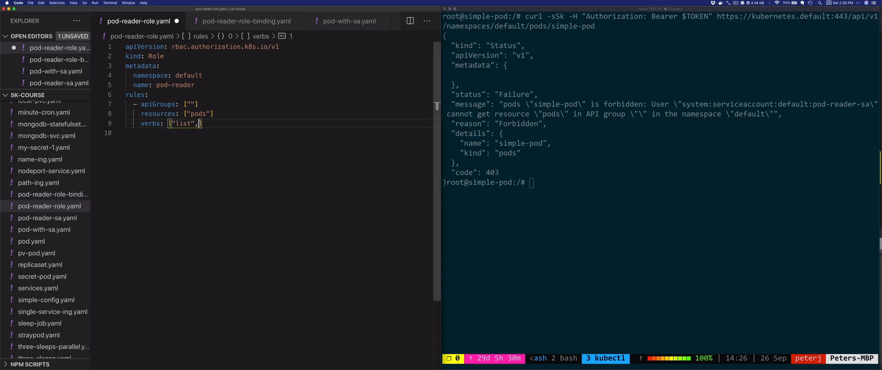
key(BackSpace)
click(634, 150)
Rerun the curl without /simple-pod to list pods, returning simple-pod's JSON, then clear and recall it.
key(Up)
key(BackSpace)
key(BackSpace)
key(BackSpace)
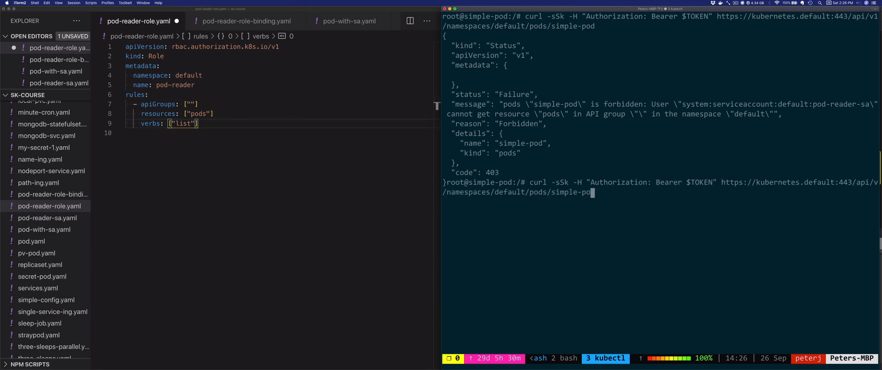
key(BackSpace)
key(BackSpace)
key(BackSpace)
key(BackSpace)
key(BackSpace)
key(Return)
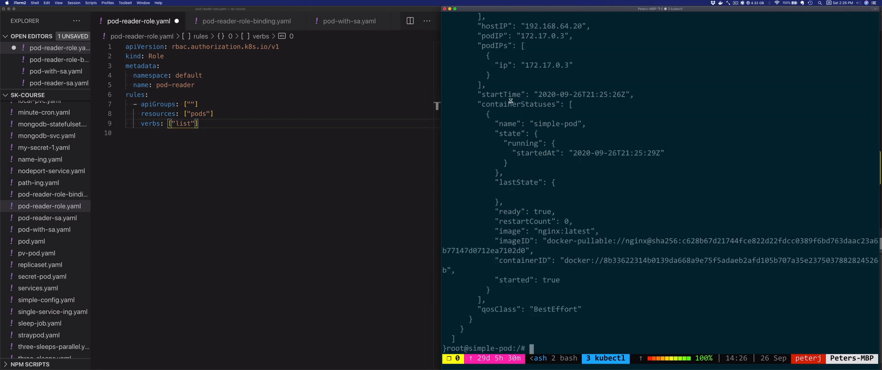
scroll(499, 143, up, 5)
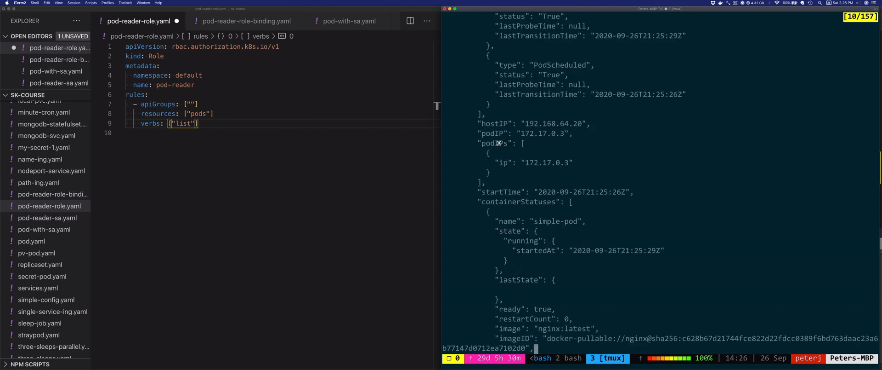
scroll(499, 143, up, 5)
scroll(499, 143, up, 5)
scroll(498, 143, up, 5)
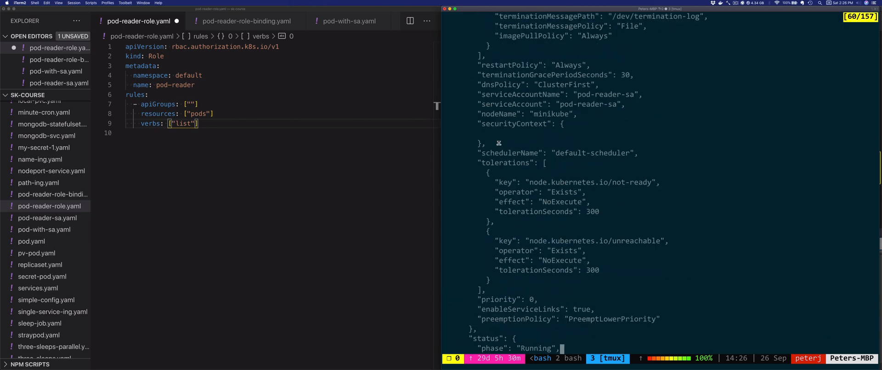
scroll(498, 142, up, 5)
scroll(498, 143, up, 5)
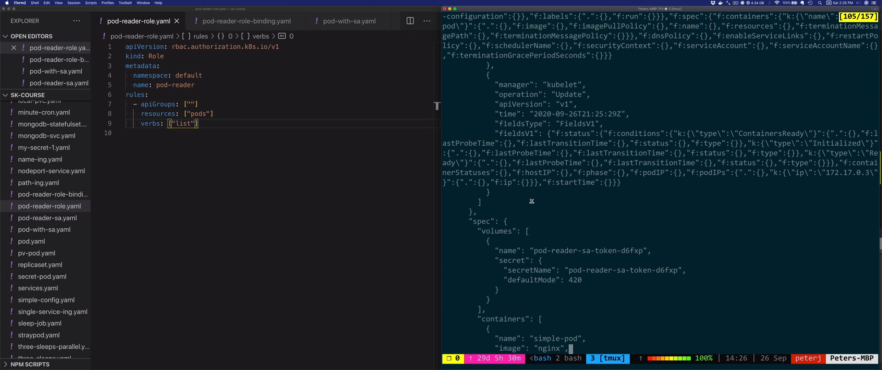
scroll(532, 200, down, 10)
scroll(532, 201, down, 10)
scroll(531, 201, down, 10)
text(cle)
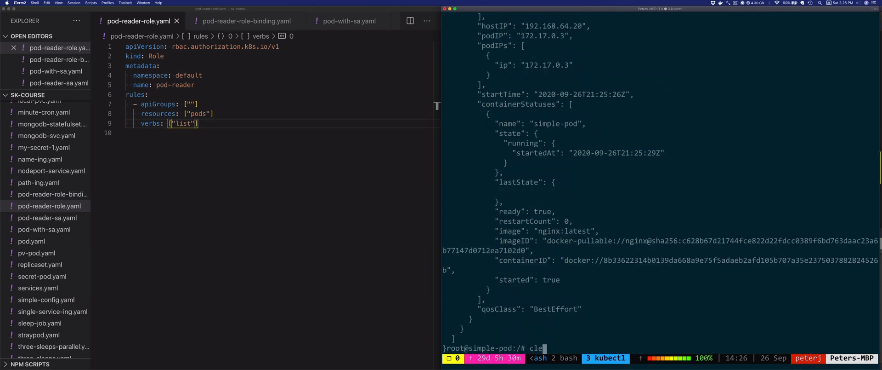
text(ar)
key(Return)
text(curl)
key(Up)
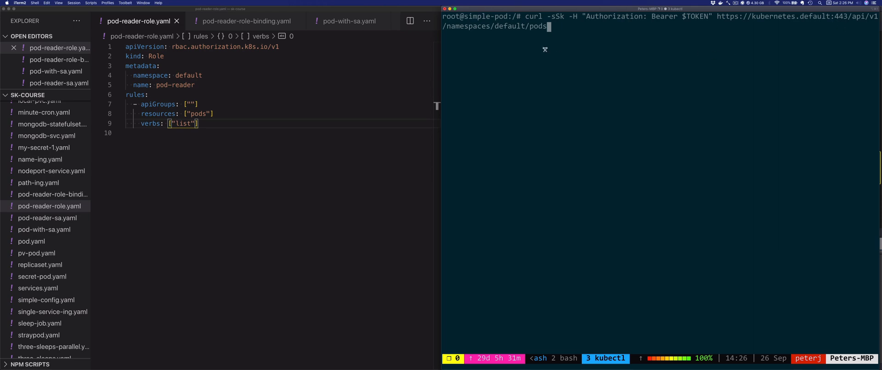
Curl /api/v1/namespaces/default with the token and highlight the 403 Forbidden message.
key(Return)
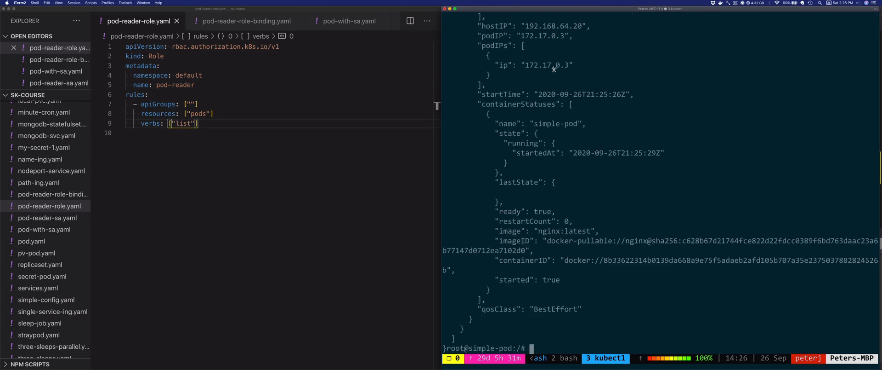
key(Up)
key(Up)
key(Return)
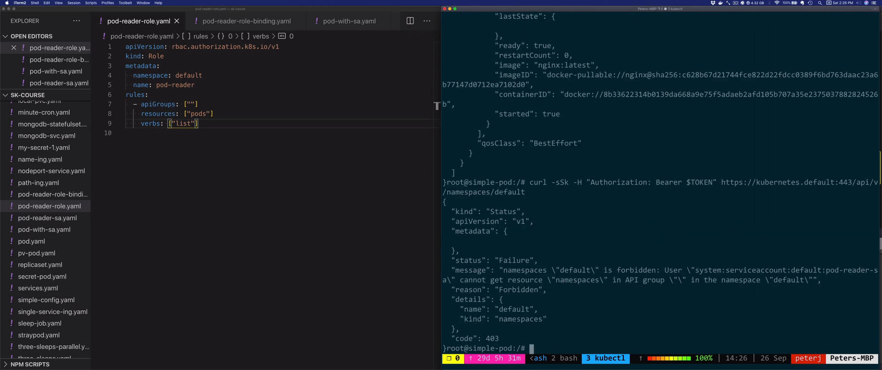
drag(499, 266, 572, 303)
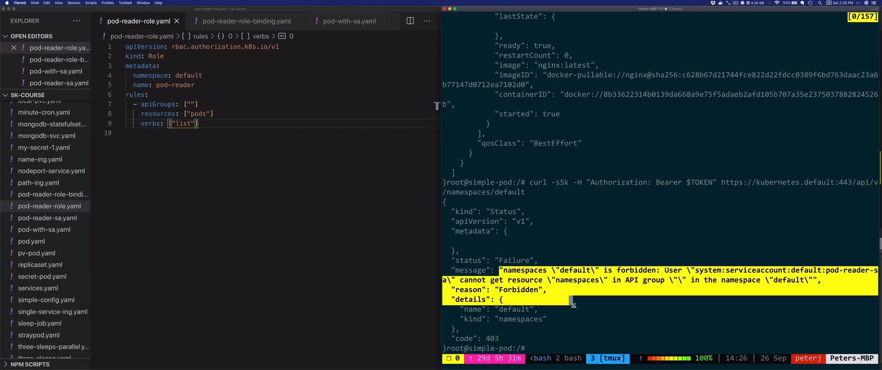
click(556, 295)
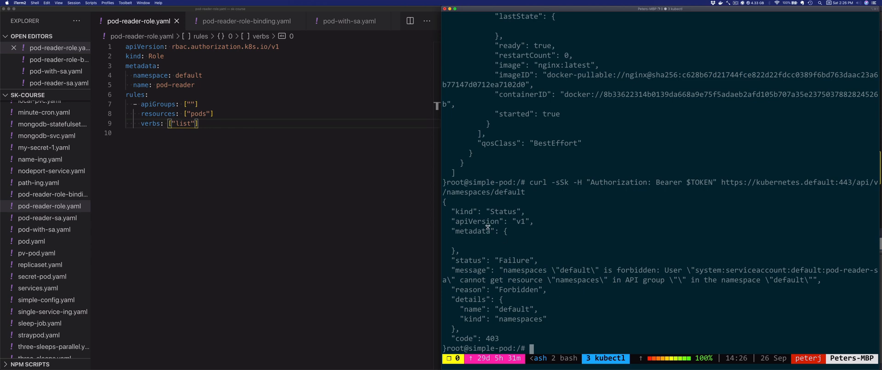
Rerun the request for all namespaces, also 403 Forbidden, then clear the terminal.
double_click(510, 192)
click(555, 289)
key(Up)
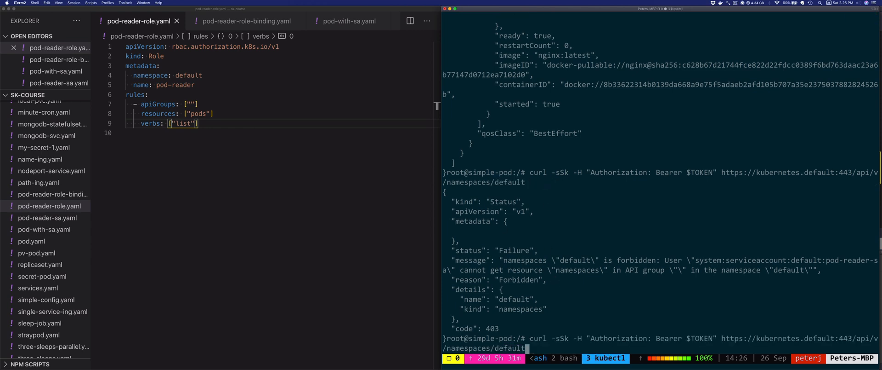
key(BackSpace)
key(BackSpace)
key(BackSpace)
key(Return)
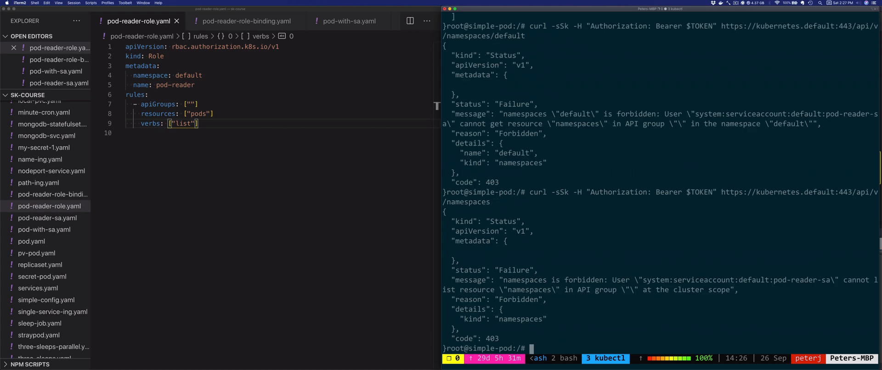
text(clear)
key(Return)
text(exit)
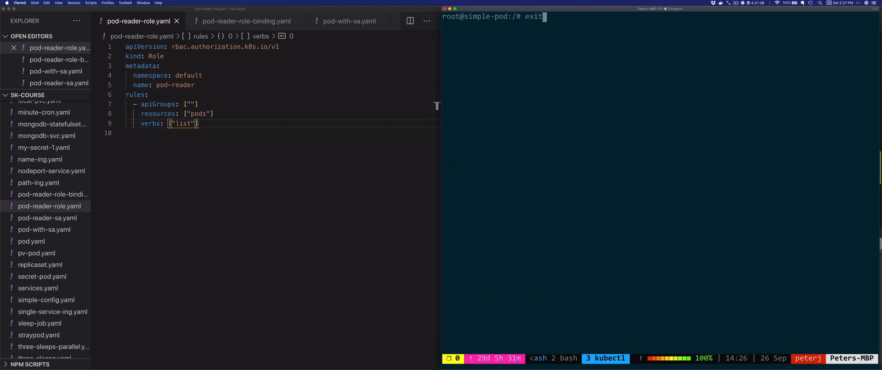